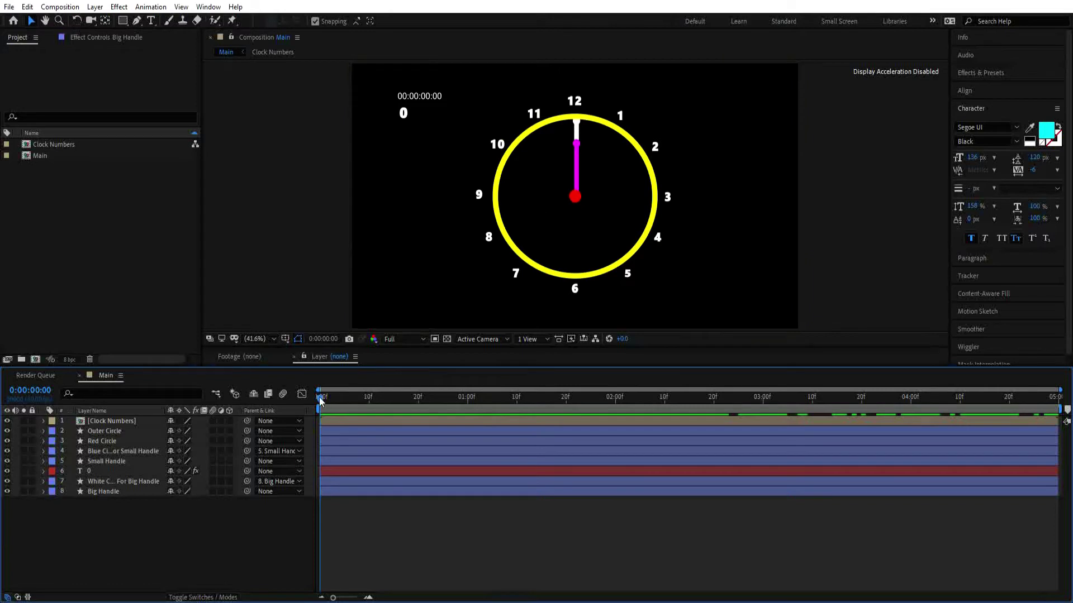
Preview the first frames and briefly hide each layer to identify the hands, dot, circle and numbers.
{"action": "mouse_move", "coordinate": [323, 396]}
{"action": "left_mouse_down"}
{"action": "mouse_move", "coordinate": [662, 424]}
{"action": "mouse_move", "coordinate": [631, 421]}
{"action": "mouse_move", "coordinate": [679, 415]}
{"action": "mouse_move", "coordinate": [760, 432]}
{"action": "mouse_move", "coordinate": [457, 435]}
{"action": "mouse_move", "coordinate": [325, 459]}
{"action": "left_mouse_up"}
{"action": "left_click", "coordinate": [6, 490]}
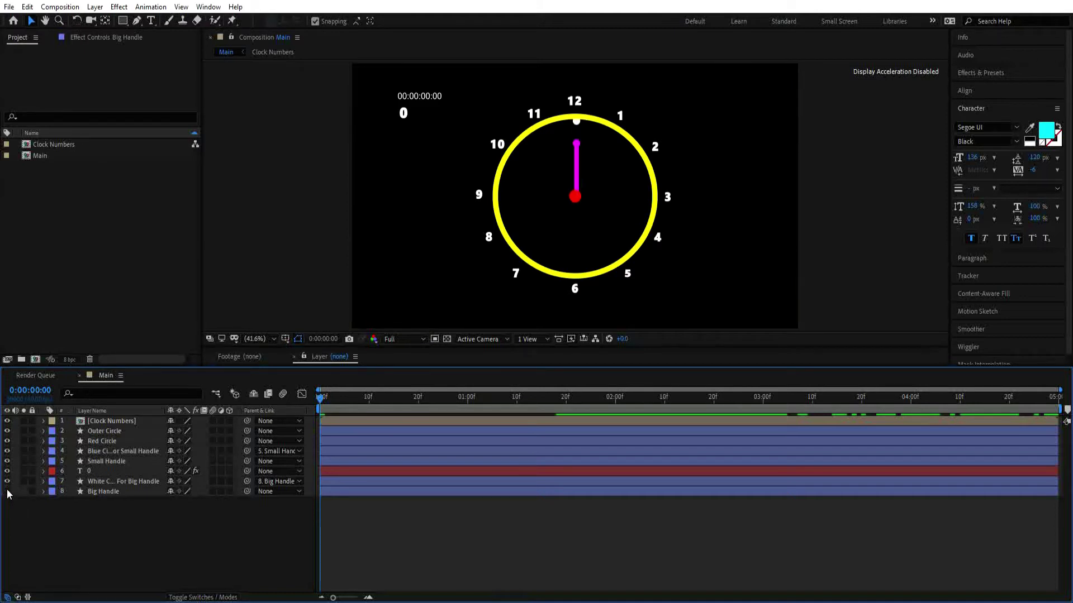
{"action": "left_click", "coordinate": [7, 490]}
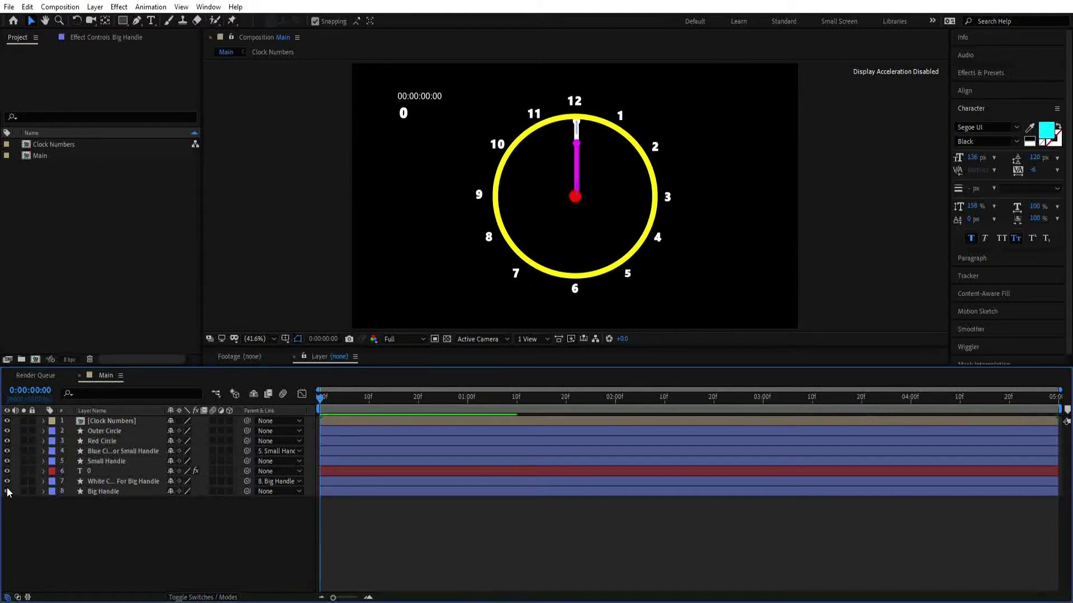
{"action": "left_click", "coordinate": [7, 461]}
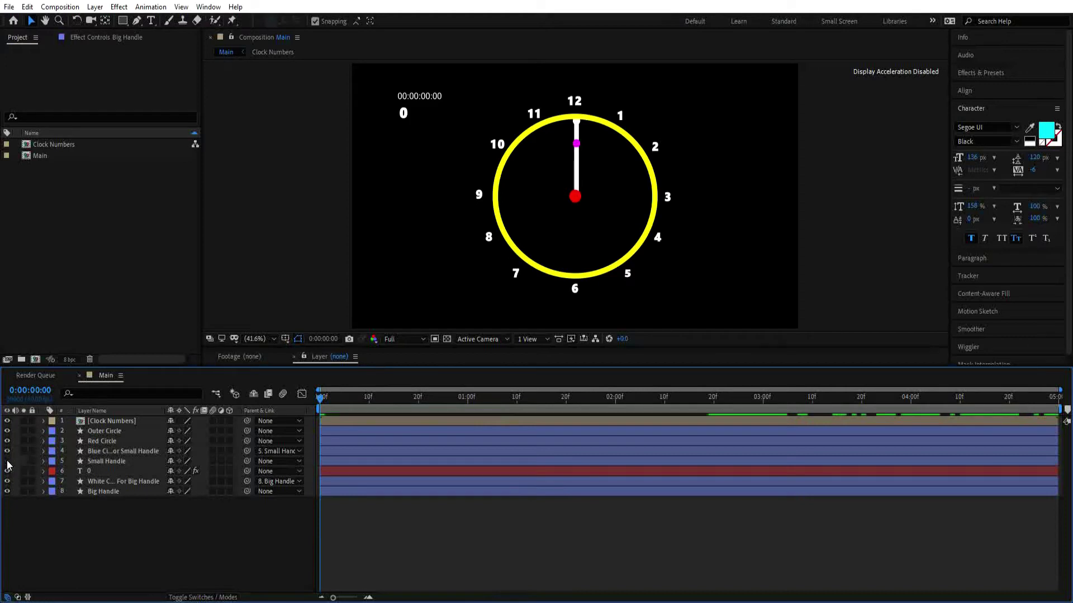
{"action": "left_click", "coordinate": [6, 461]}
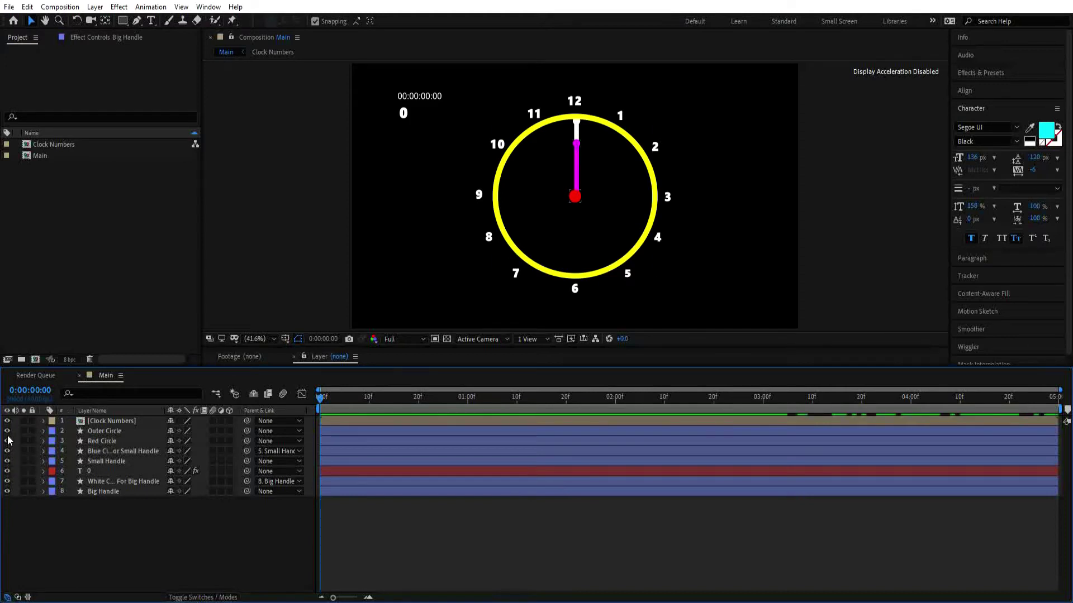
{"action": "left_click", "coordinate": [6, 441]}
{"action": "left_click", "coordinate": [6, 441]}
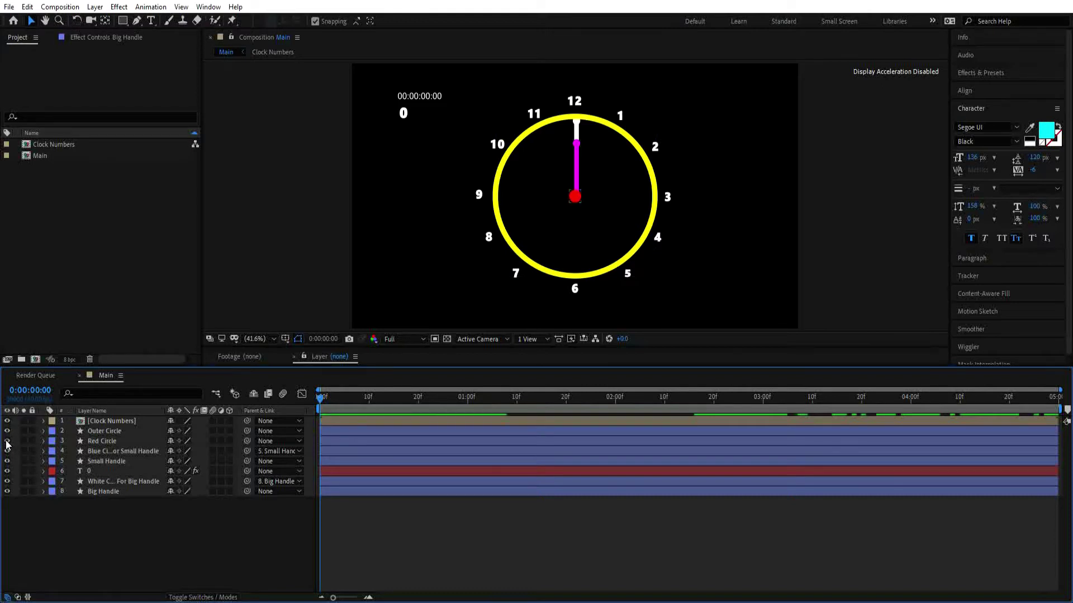
{"action": "left_click", "coordinate": [7, 431]}
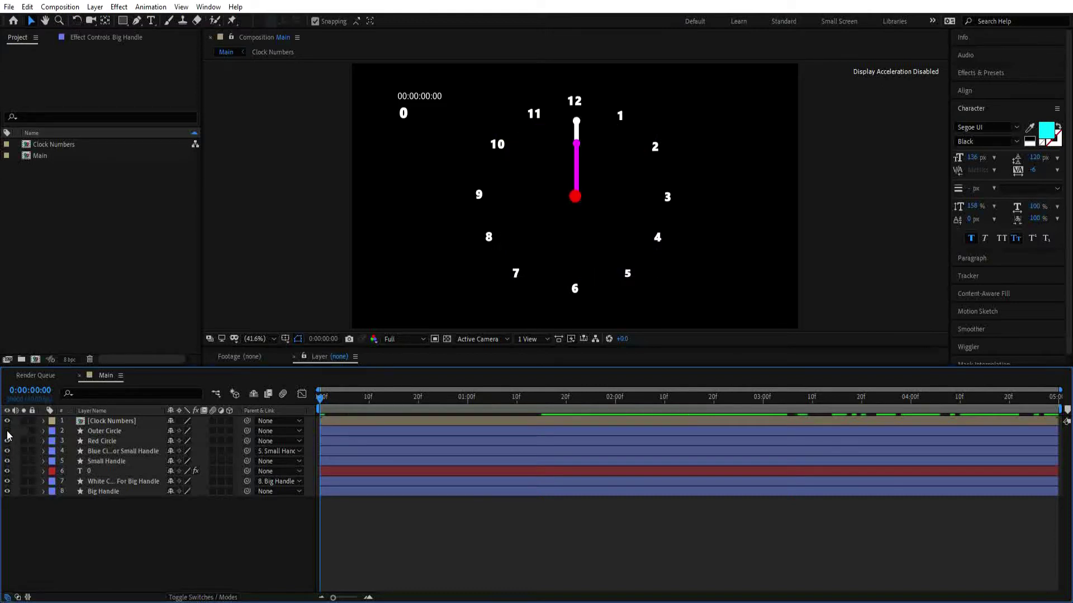
{"action": "left_click", "coordinate": [6, 431]}
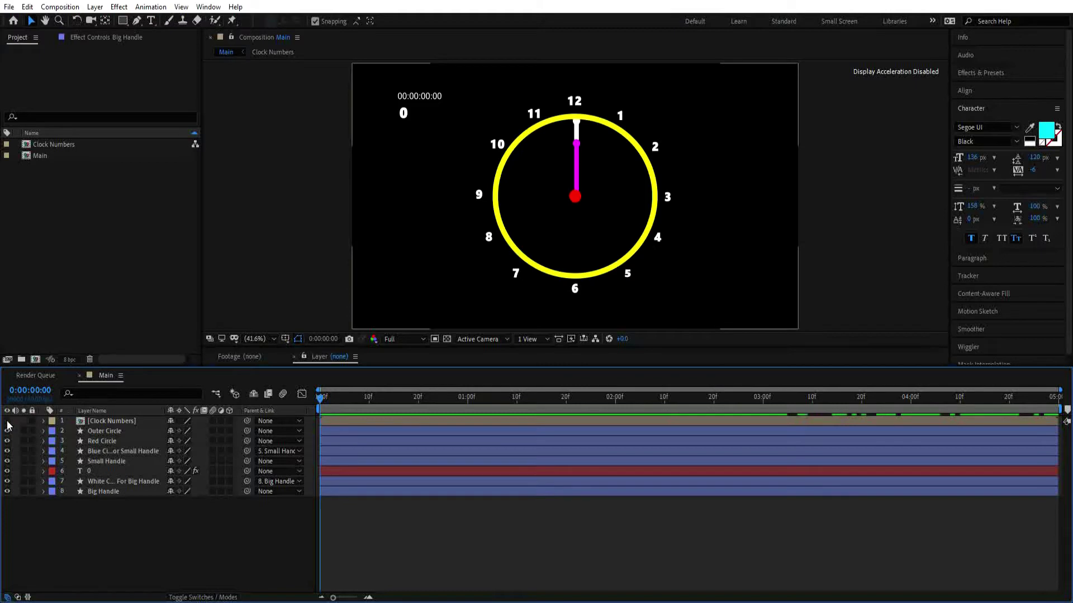
{"action": "left_click", "coordinate": [7, 422]}
{"action": "left_click", "coordinate": [7, 422]}
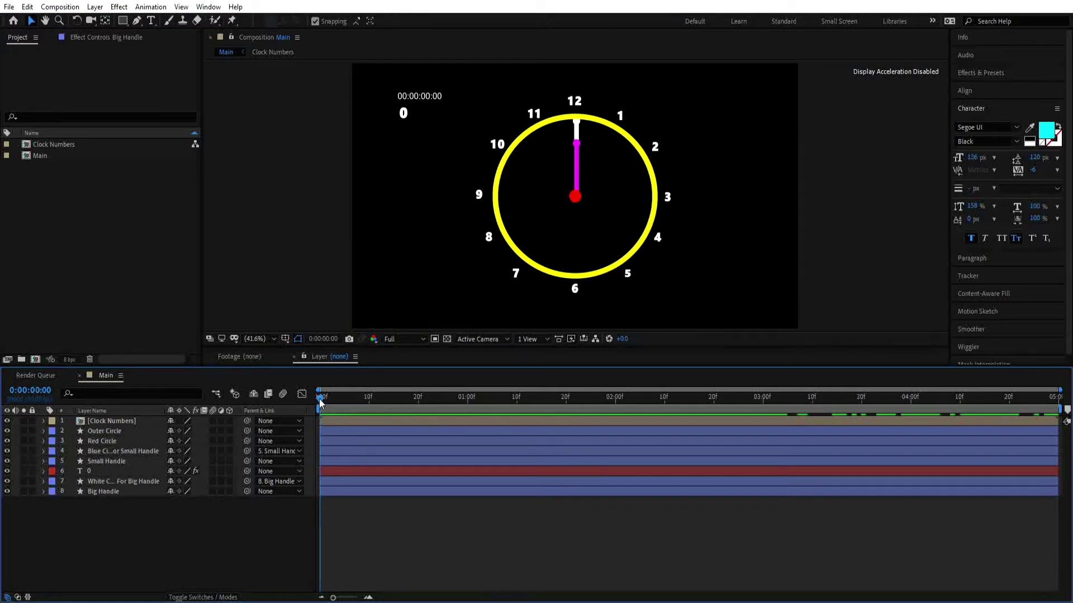
Preview the first two seconds, check frame 18, toggle the counter text layer, and return to the start.
{"action": "left_click_drag", "start_coordinate": [320, 398], "coordinate": [468, 414]}
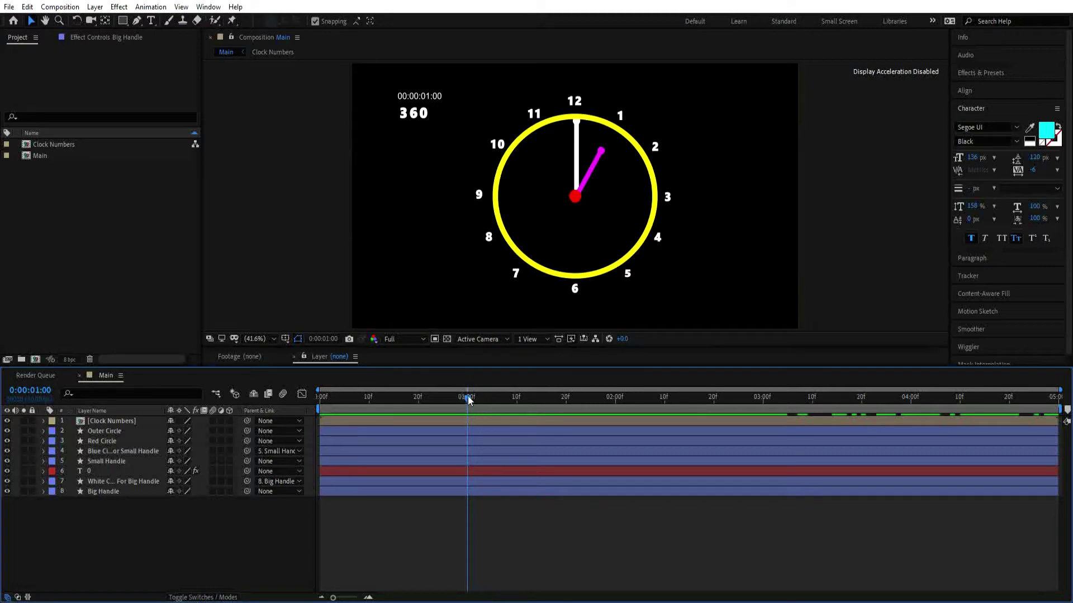
{"action": "left_click_drag", "start_coordinate": [468, 396], "coordinate": [618, 410]}
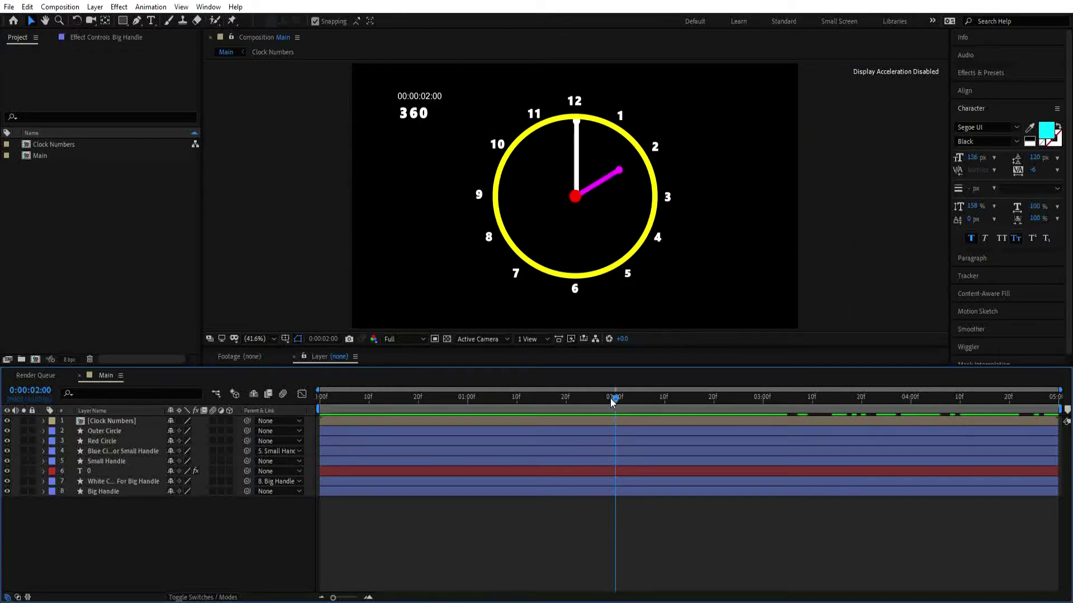
{"action": "left_click_drag", "start_coordinate": [616, 401], "coordinate": [382, 447]}
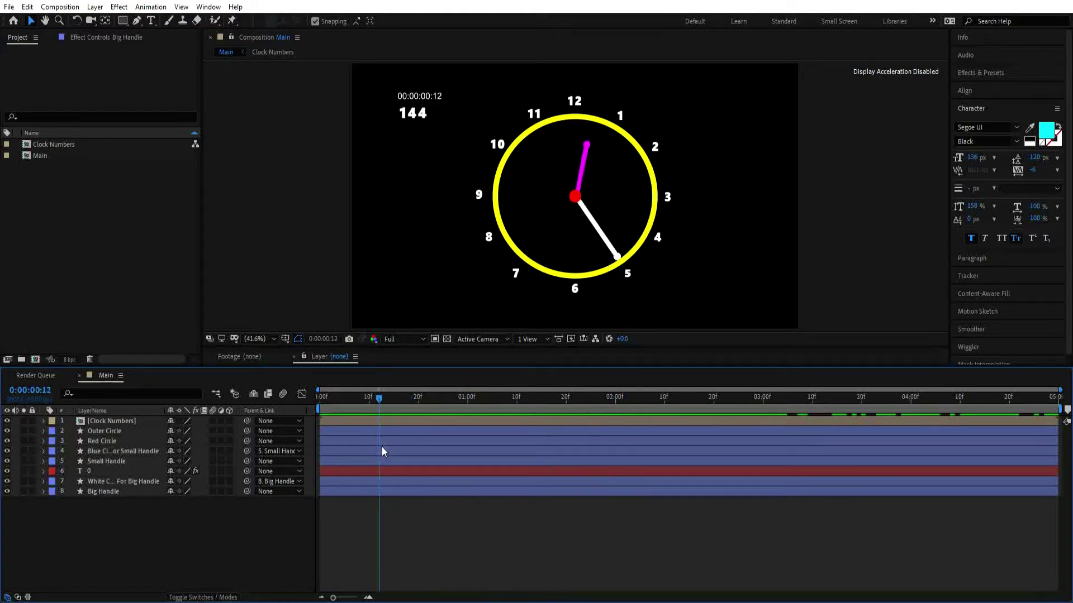
{"action": "left_click", "coordinate": [89, 471]}
{"action": "left_click", "coordinate": [7, 471]}
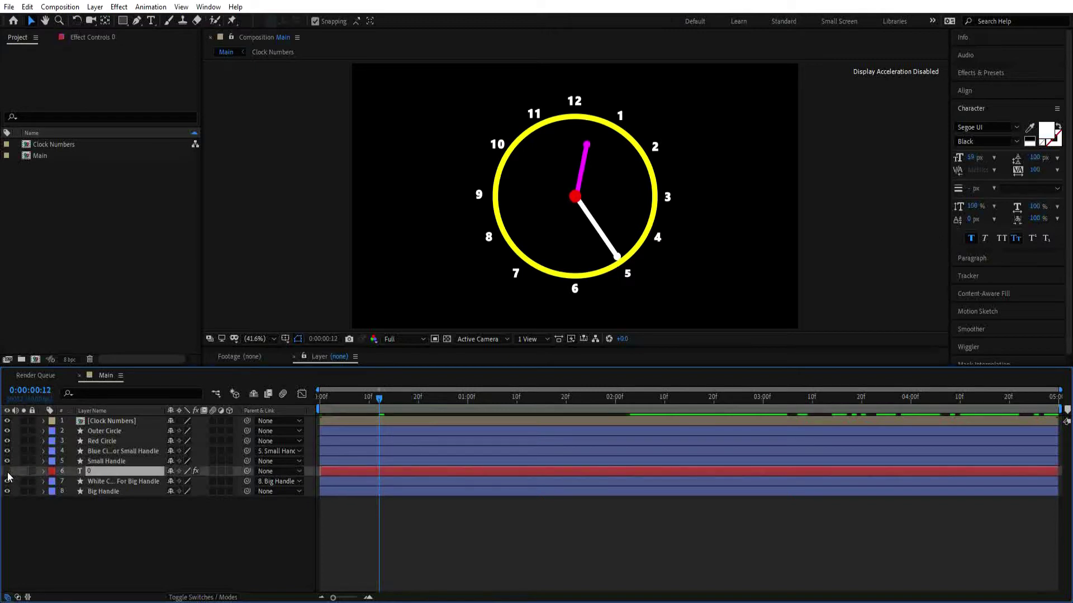
{"action": "left_click", "coordinate": [7, 471]}
{"action": "left_click", "coordinate": [108, 559]}
{"action": "left_click", "coordinate": [108, 560]}
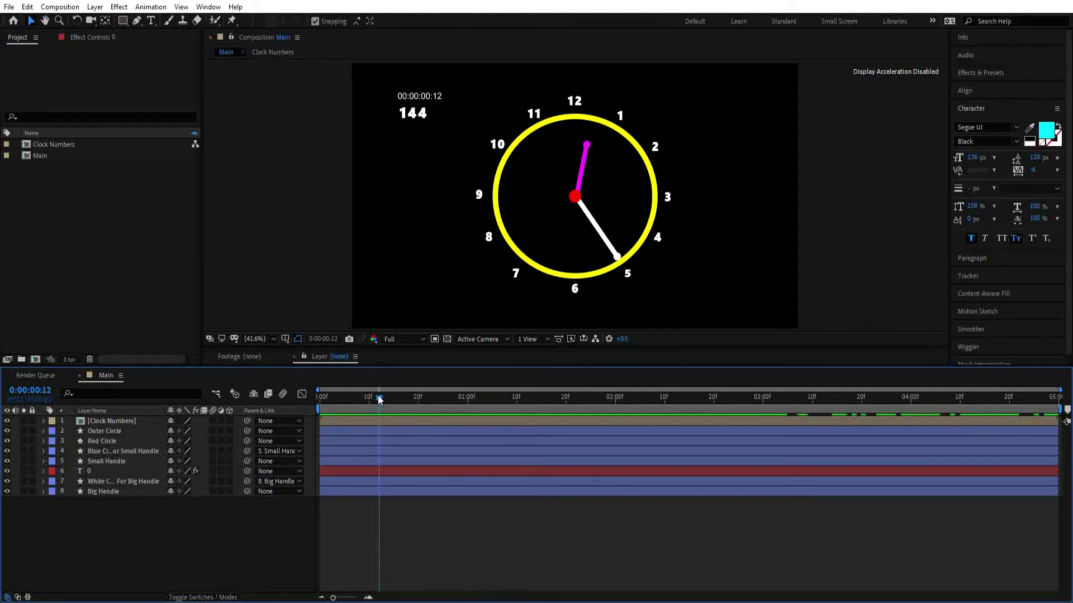
{"action": "left_click_drag", "start_coordinate": [378, 398], "coordinate": [284, 447]}
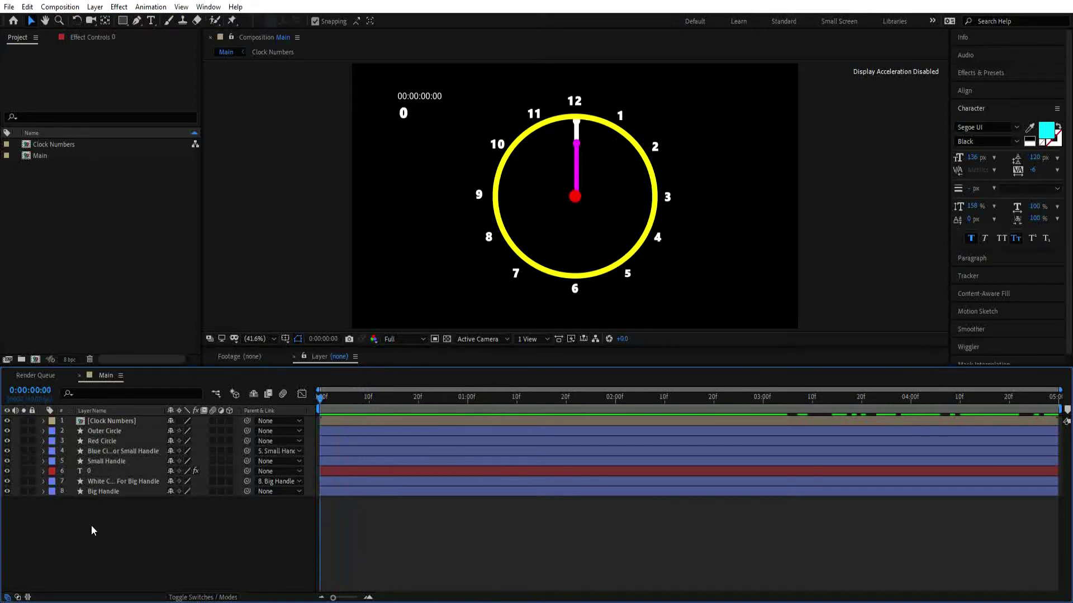
Hide the Small Handle and Blue Circle layers and select the Big Handle layer.
{"action": "left_click", "coordinate": [7, 461]}
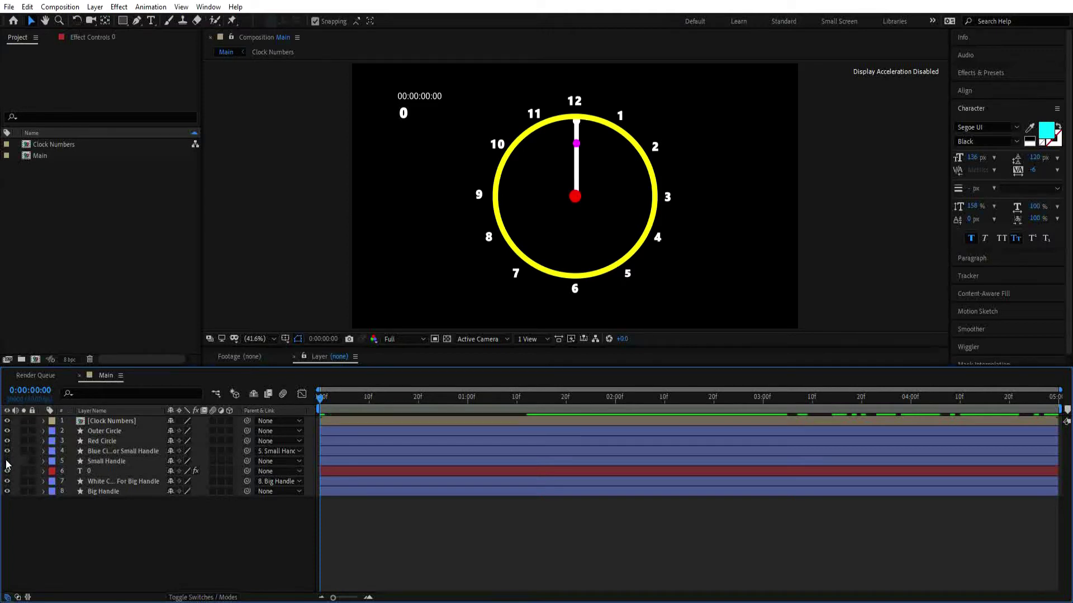
{"action": "left_click", "coordinate": [7, 451]}
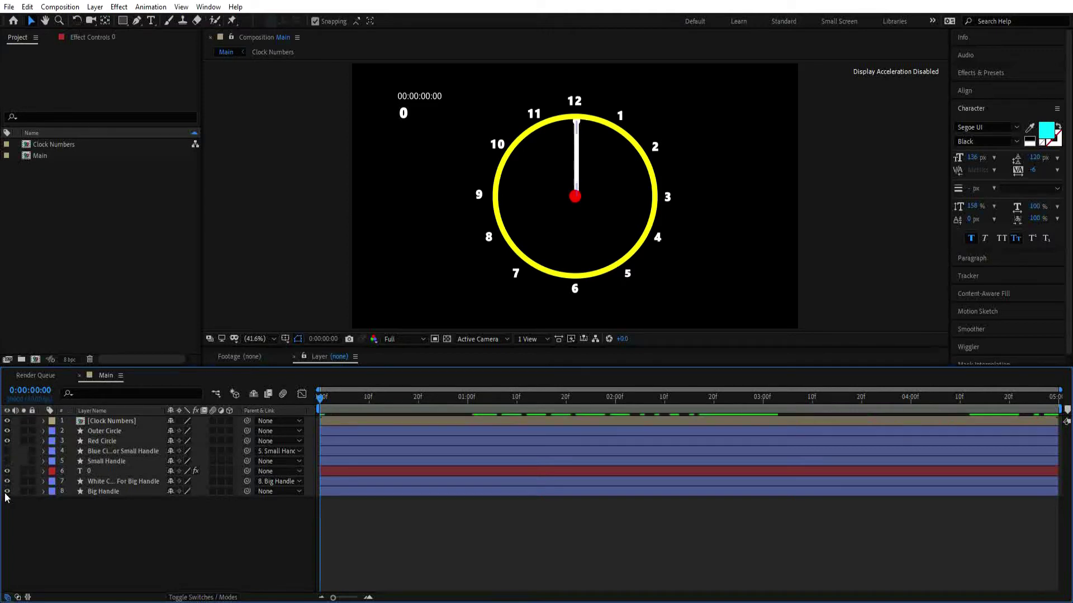
{"action": "left_click", "coordinate": [105, 491]}
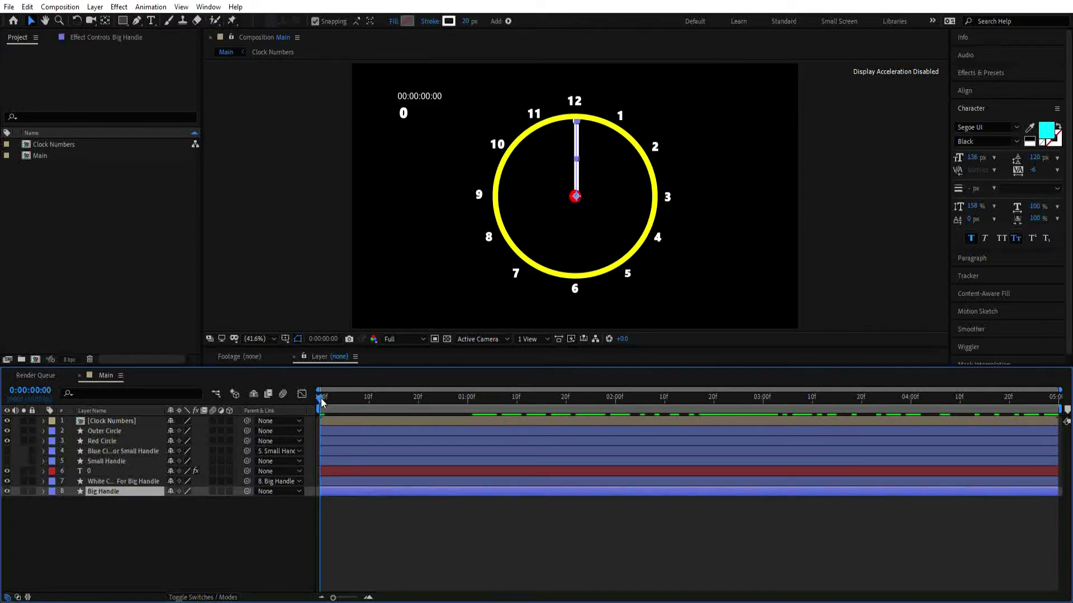
{"action": "mouse_move", "coordinate": [320, 398]}
{"action": "left_mouse_down"}
{"action": "mouse_move", "coordinate": [374, 414]}
{"action": "mouse_move", "coordinate": [287, 431]}
{"action": "left_mouse_up"}
Delete the Big Handle's time * 360 Rotation expression, leaving Rotation at 0x+0.0°.
{"action": "left_click", "coordinate": [138, 515]}
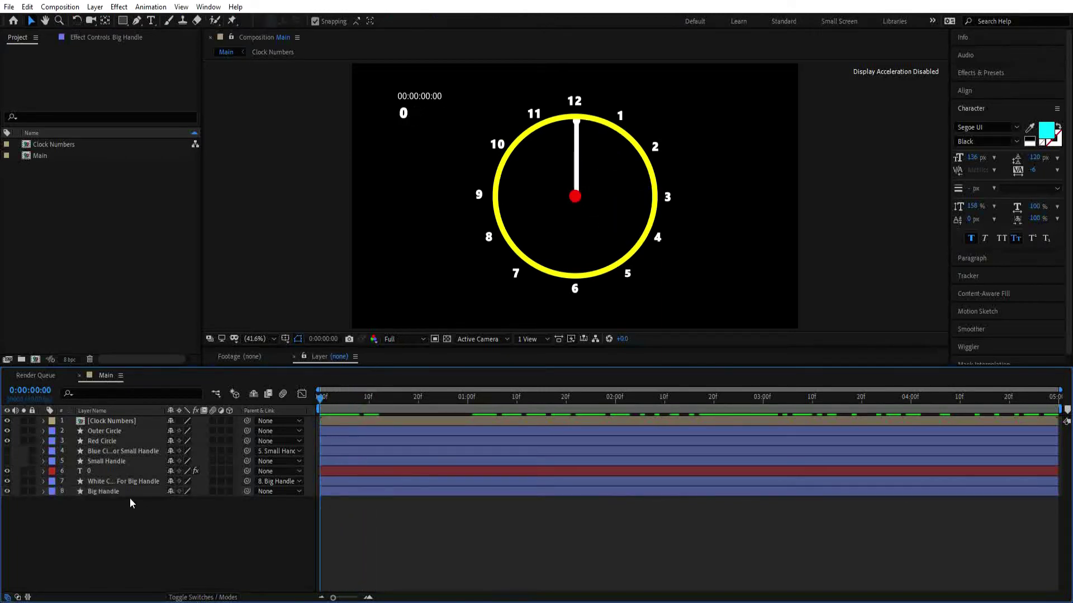
{"action": "left_click", "coordinate": [127, 494]}
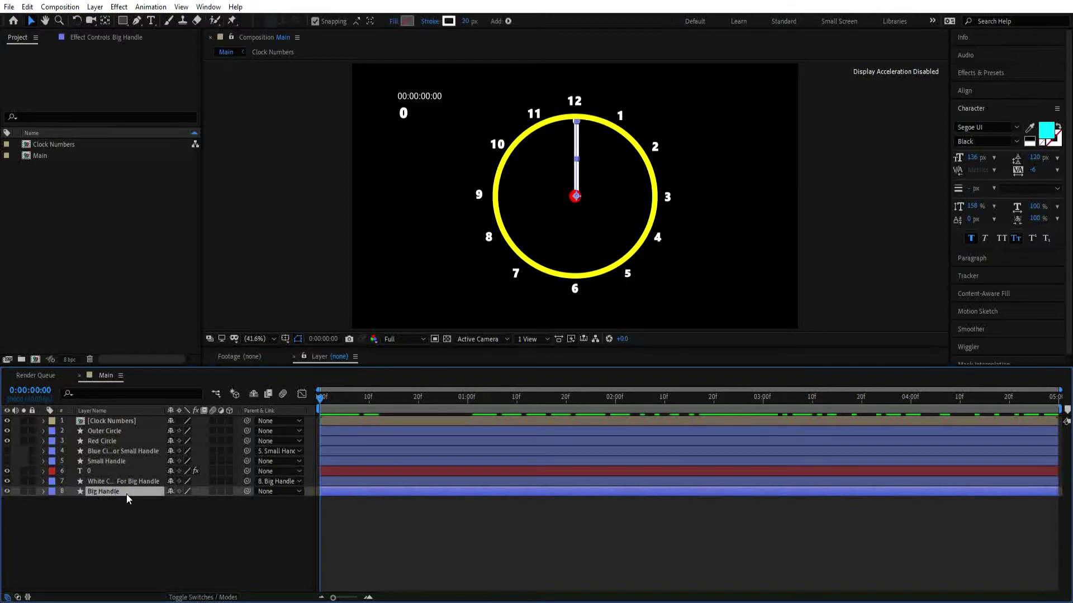
{"action": "key", "text": "e"}
{"action": "key", "text": "e"}
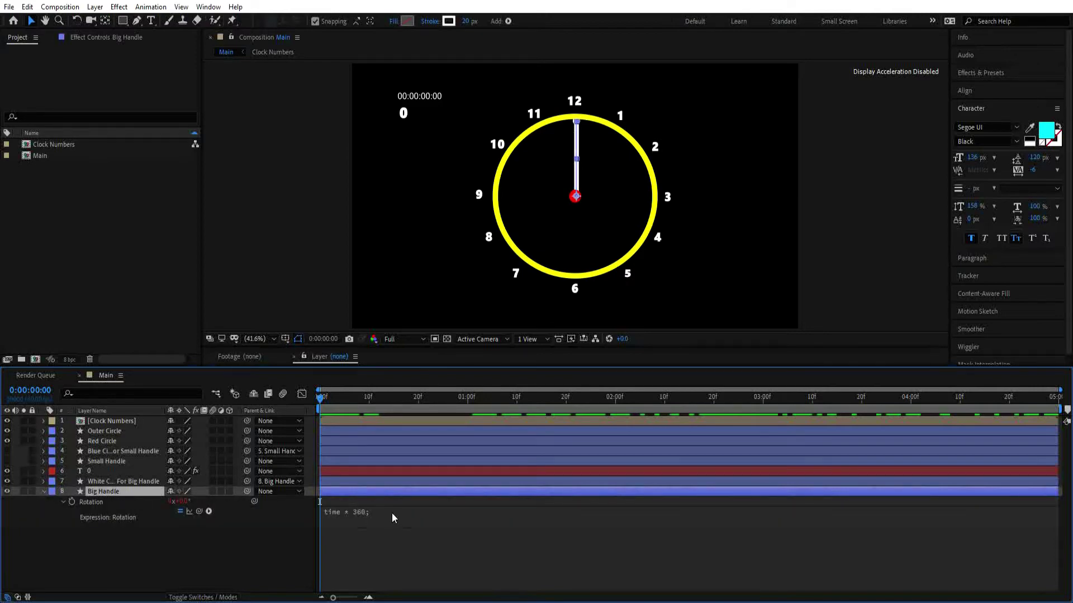
{"action": "left_click", "coordinate": [374, 516]}
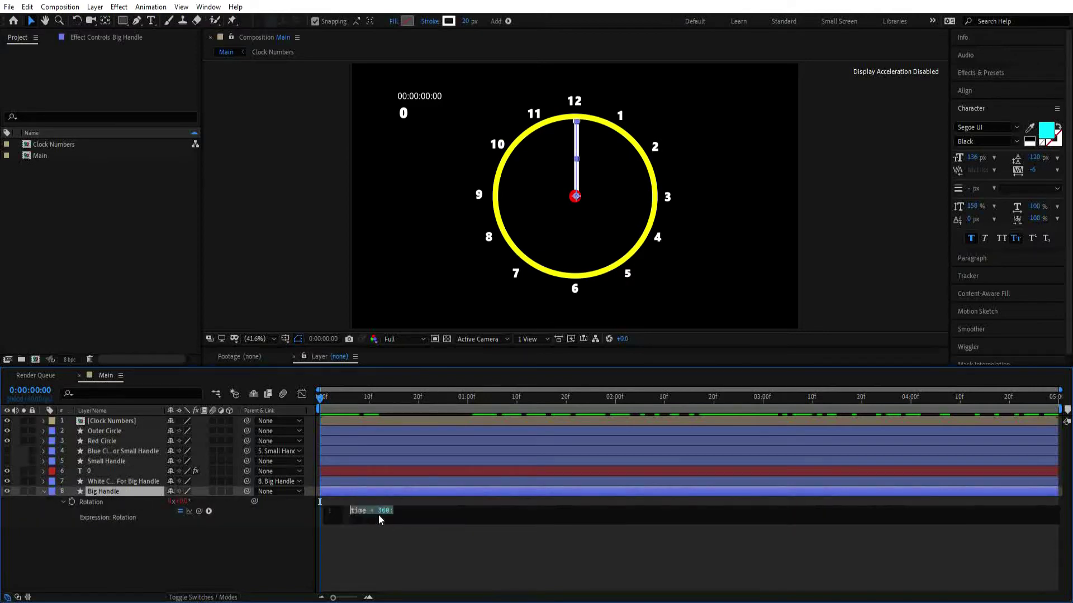
{"action": "key", "text": "BackSpace"}
{"action": "left_click", "coordinate": [172, 568]}
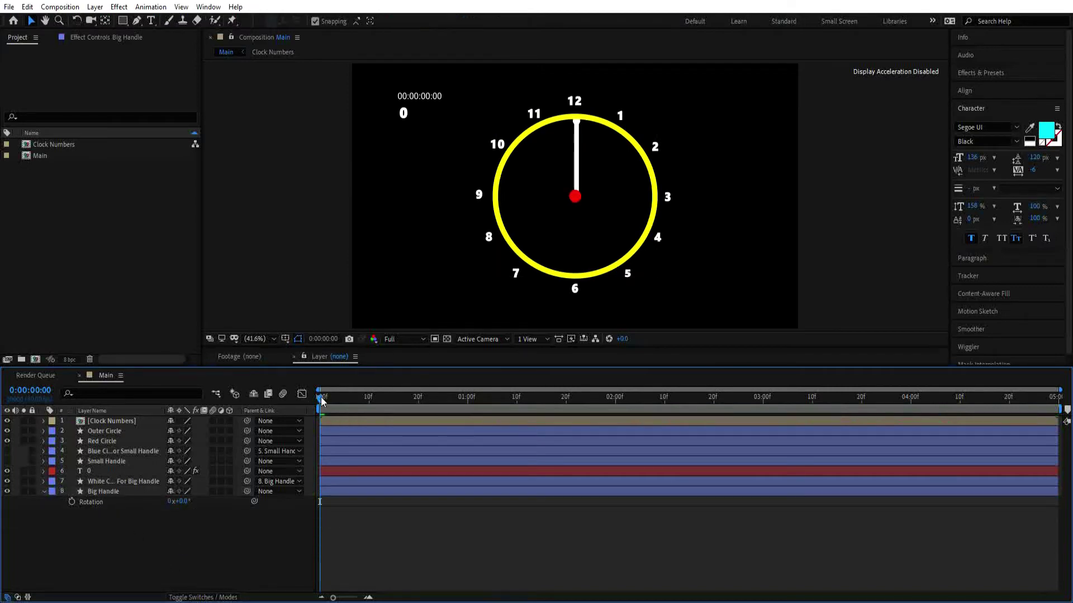
Set a 0° Rotation keyframe on the Big Handle at frame 10.
{"action": "mouse_move", "coordinate": [321, 397]}
{"action": "left_mouse_down"}
{"action": "mouse_move", "coordinate": [508, 407]}
{"action": "mouse_move", "coordinate": [314, 446]}
{"action": "left_mouse_up"}
{"action": "left_click", "coordinate": [95, 503]}
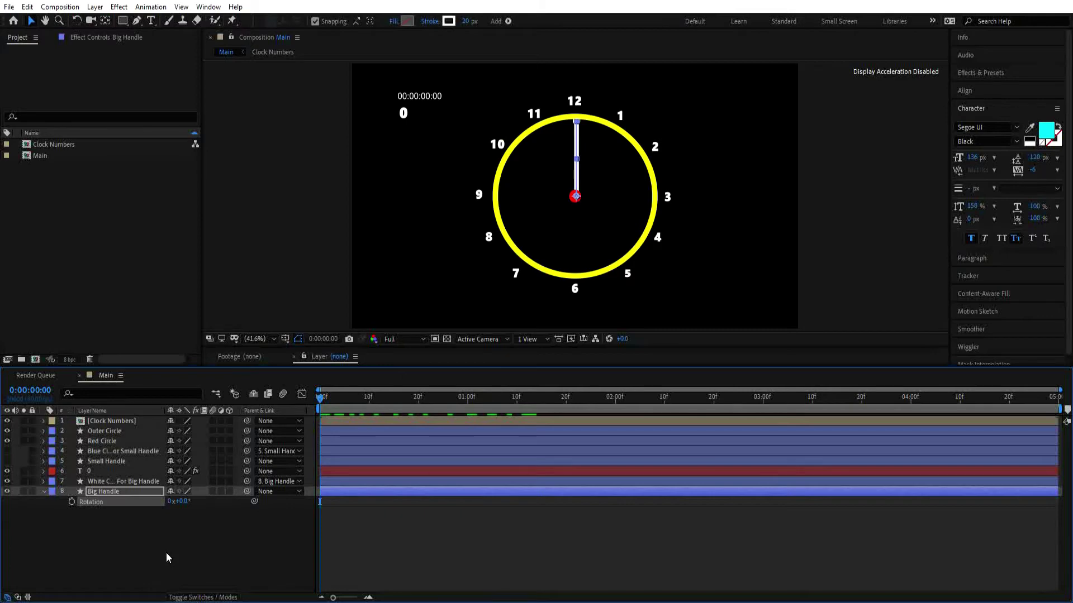
{"action": "left_click_drag", "start_coordinate": [322, 397], "coordinate": [369, 398]}
{"action": "left_click", "coordinate": [72, 501]}
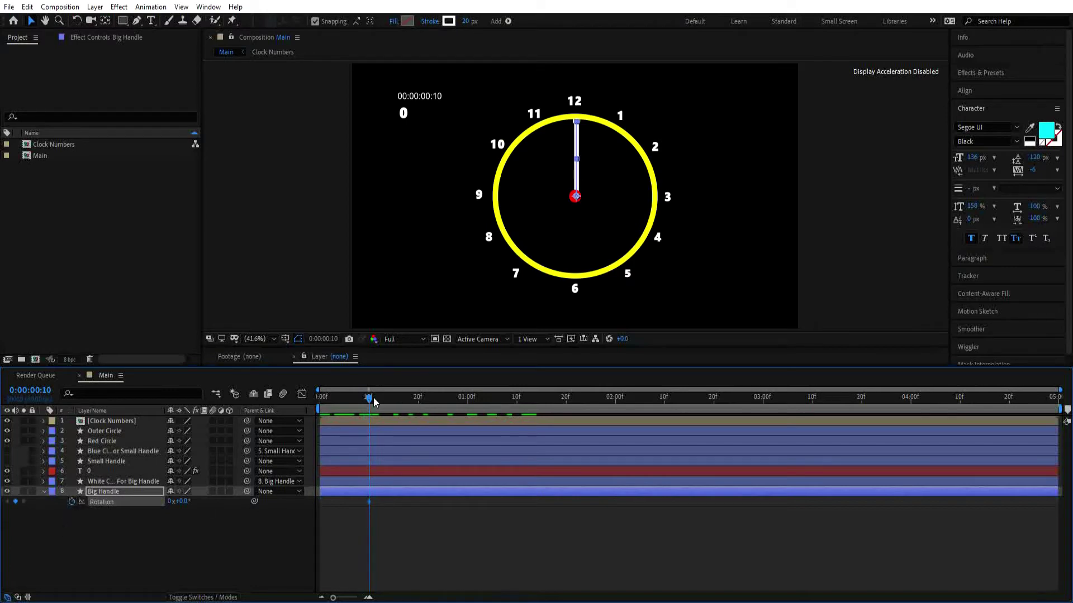
Rotate the big hand to 62° at one second and preview the interpolated motion.
{"action": "left_click_drag", "start_coordinate": [378, 398], "coordinate": [467, 408]}
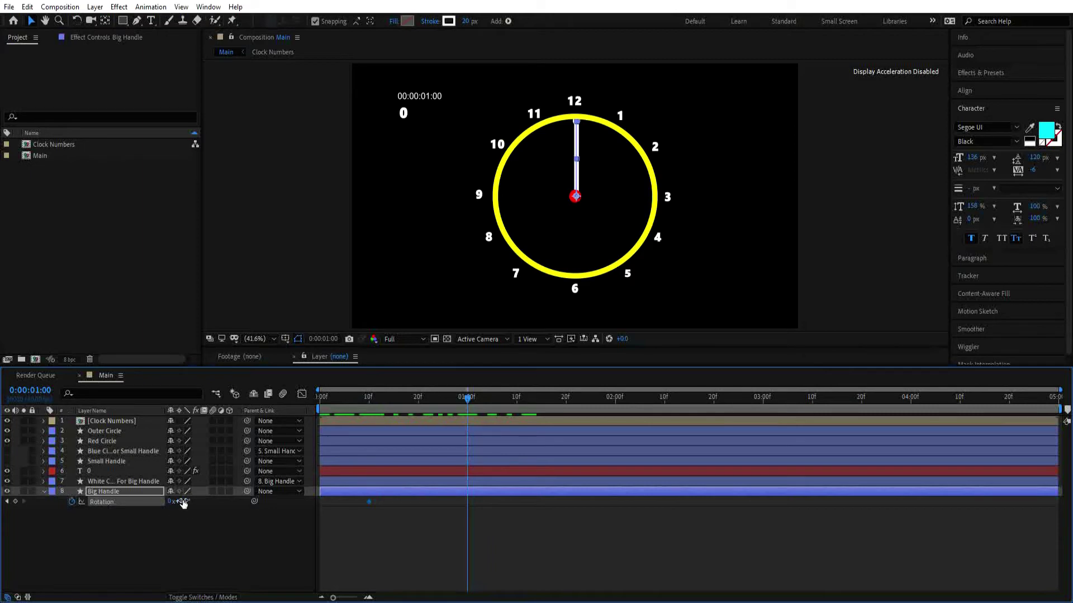
{"action": "left_click_drag", "start_coordinate": [182, 503], "coordinate": [232, 528]}
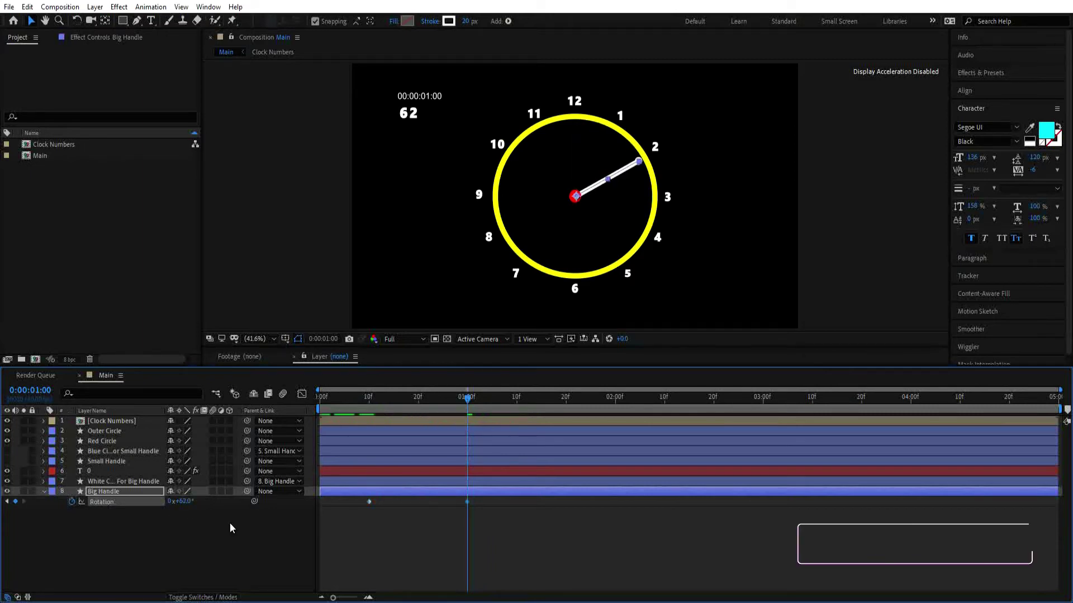
{"action": "left_click_drag", "start_coordinate": [448, 398], "coordinate": [409, 397]}
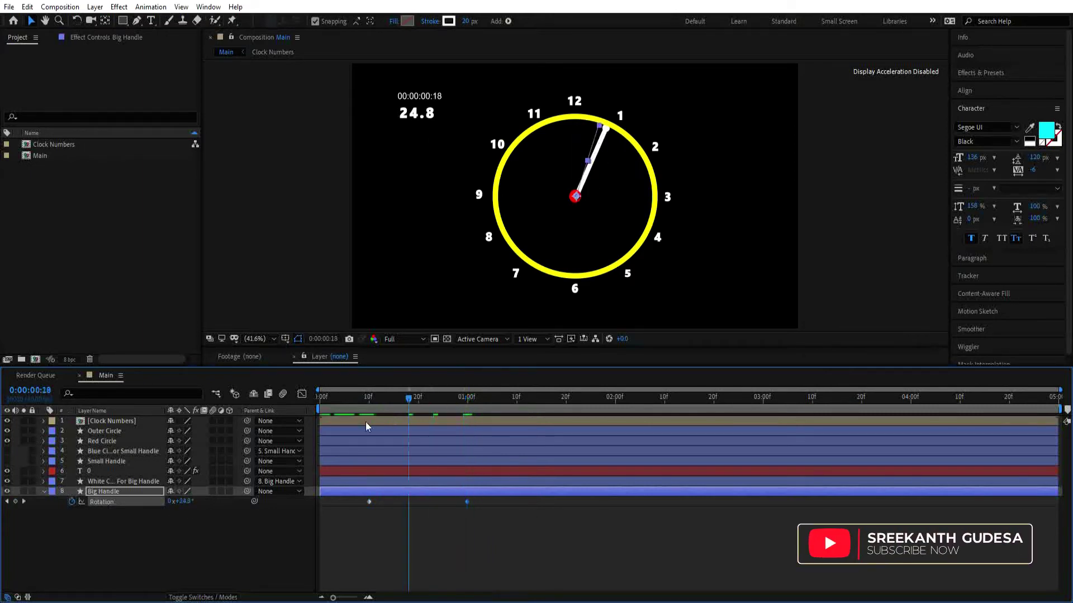
{"action": "mouse_move", "coordinate": [357, 423]}
{"action": "left_mouse_down"}
{"action": "mouse_move", "coordinate": [529, 445]}
{"action": "mouse_move", "coordinate": [527, 457]}
{"action": "left_mouse_up"}
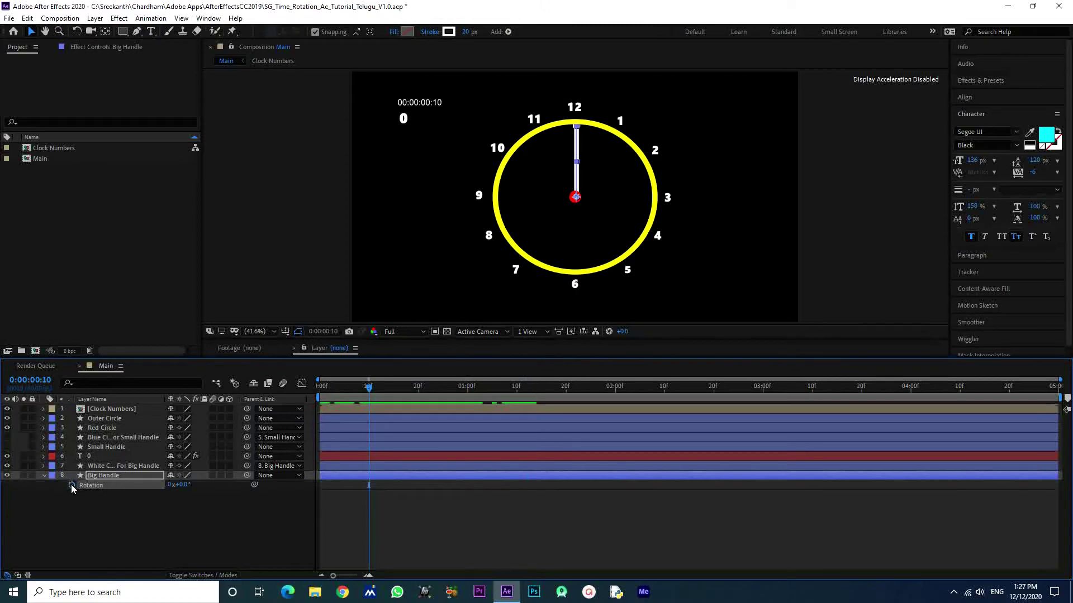
Deselect the Big Handle layer with its rotation keyframes gone and the hand at 0°.
{"action": "left_click", "coordinate": [99, 524]}
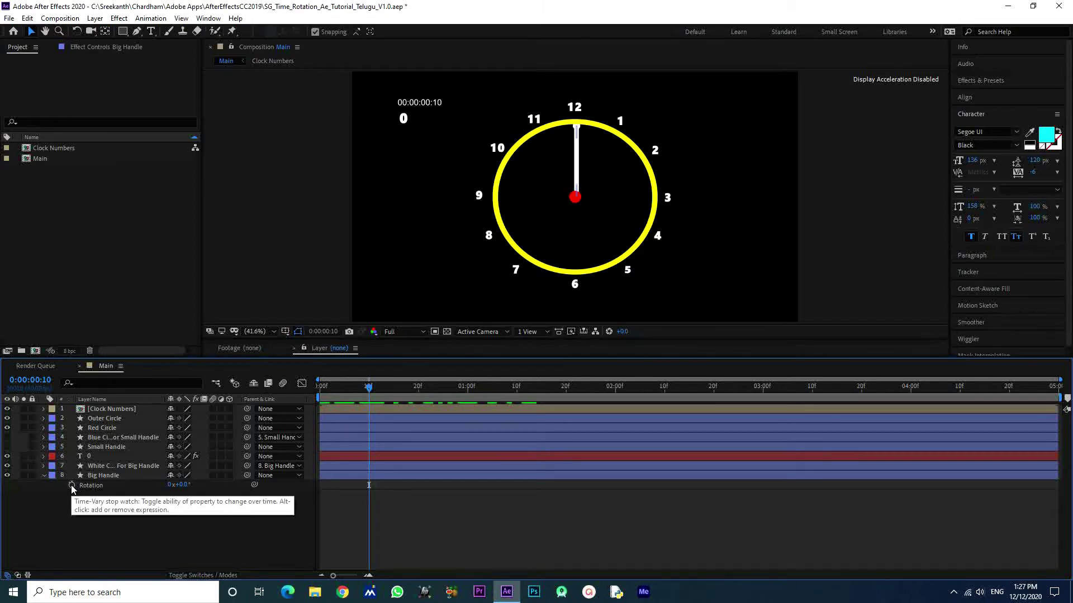
Give the Big Handle's Rotation the expression time, so the counter shows 0.33 at frame 10.
{"action": "left_click", "coordinate": [72, 486], "text": "alt"}
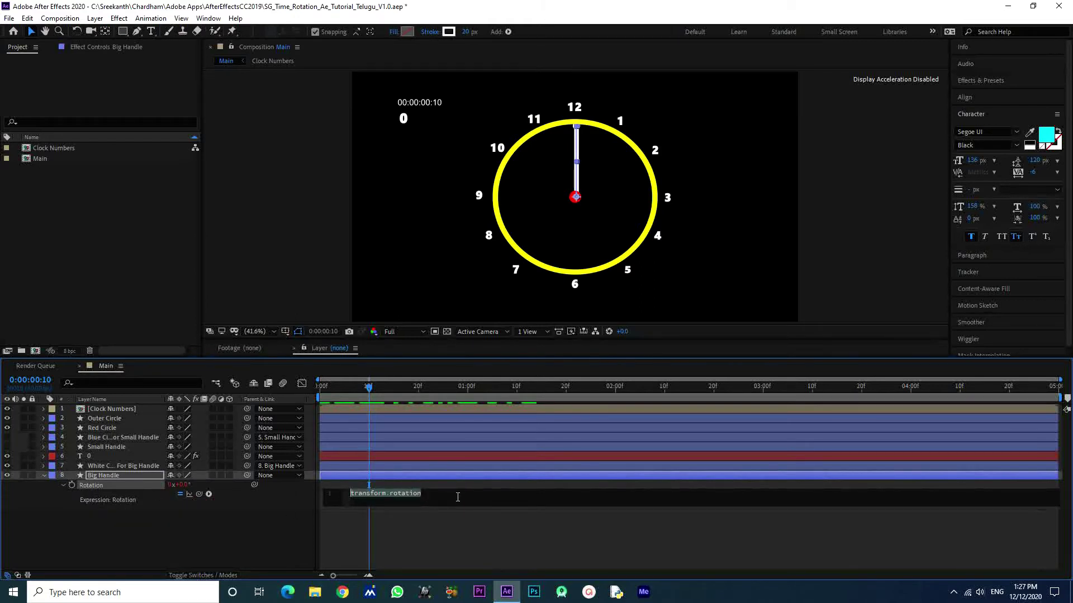
{"action": "type", "text": "time"}
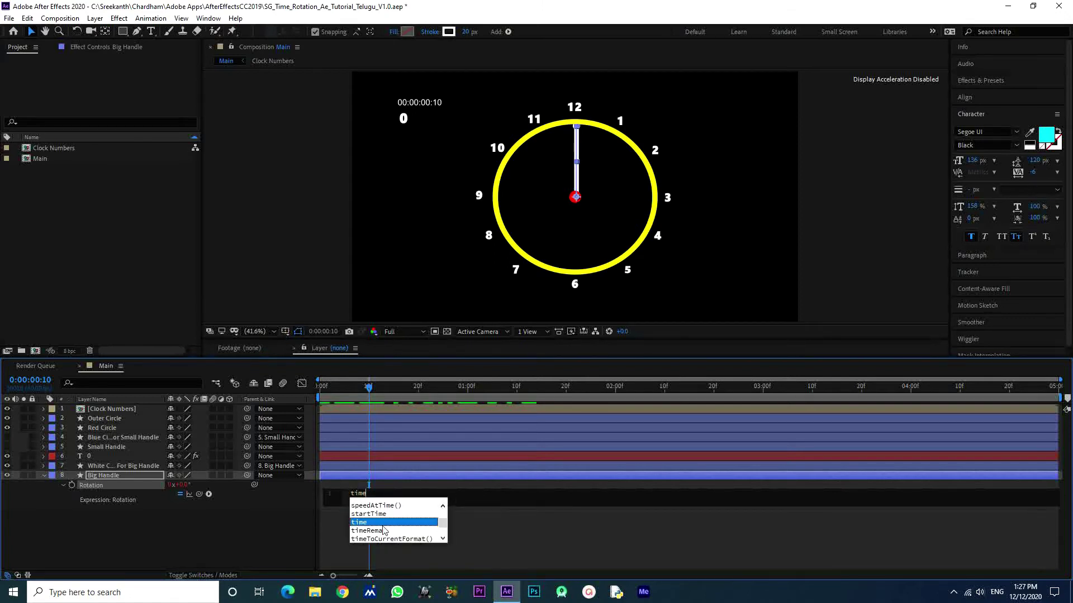
{"action": "left_click", "coordinate": [379, 525]}
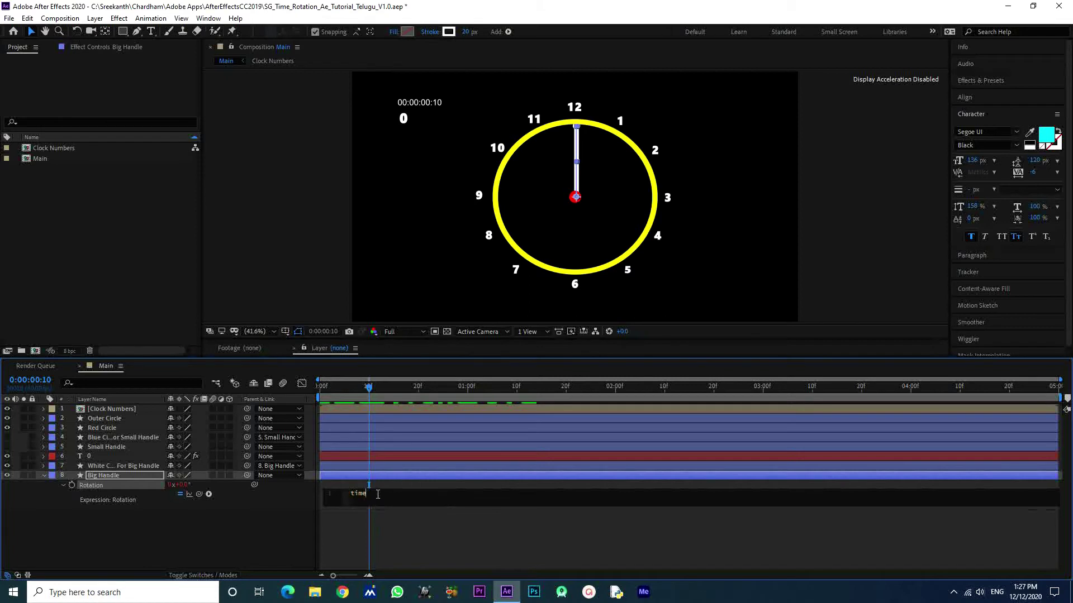
{"action": "type", "text": "*"}
{"action": "left_click", "coordinate": [242, 538]}
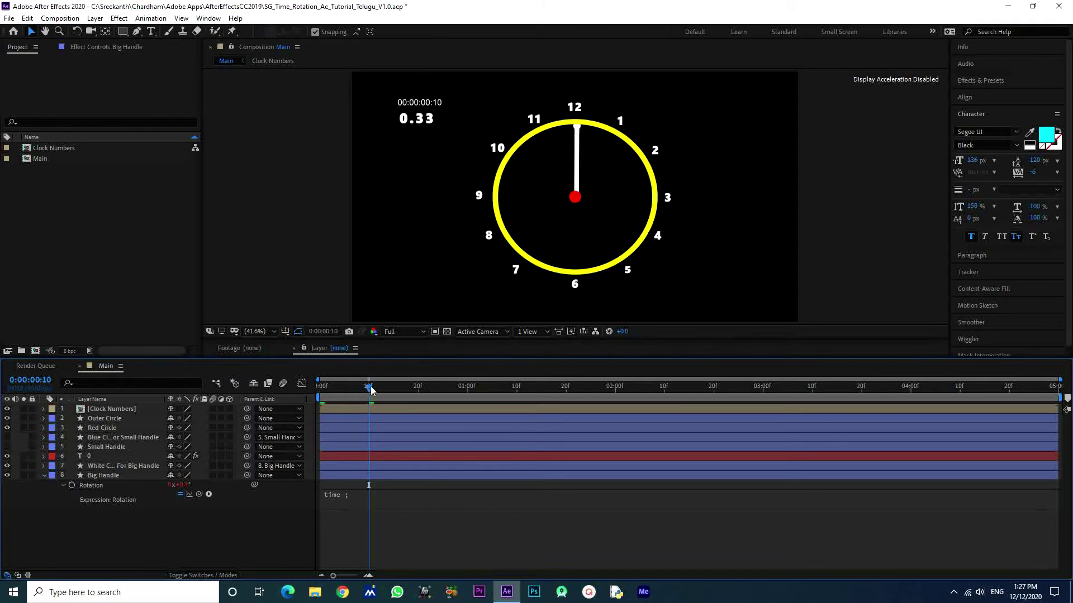
{"action": "mouse_move", "coordinate": [369, 386]}
{"action": "left_mouse_down"}
{"action": "mouse_move", "coordinate": [330, 388]}
{"action": "mouse_move", "coordinate": [606, 419]}
{"action": "mouse_move", "coordinate": [675, 394]}
{"action": "mouse_move", "coordinate": [812, 412]}
{"action": "mouse_move", "coordinate": [473, 456]}
{"action": "left_mouse_up"}
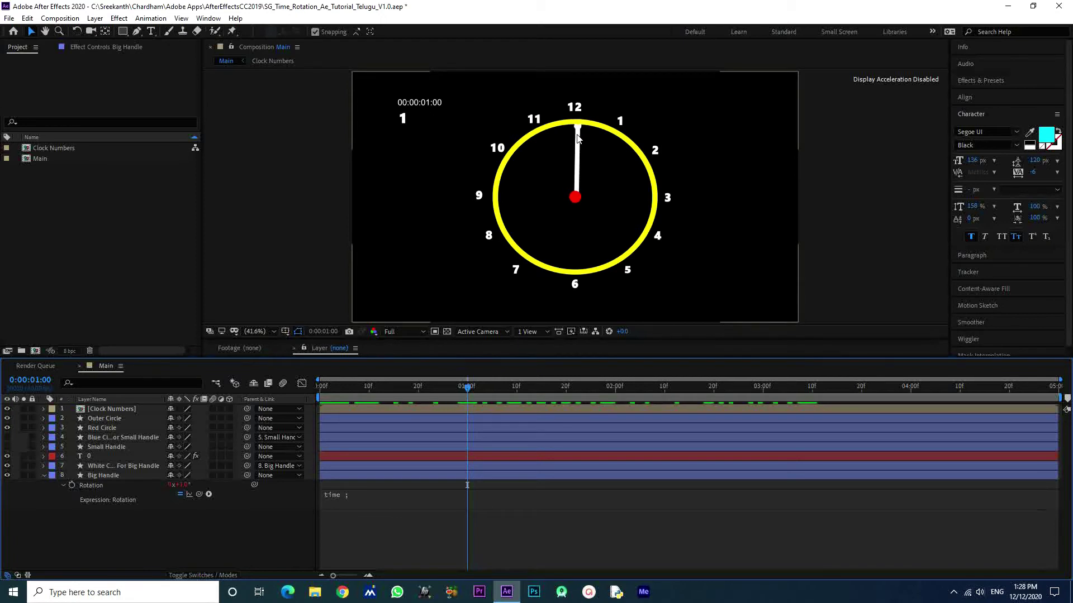
{"action": "left_click_drag", "start_coordinate": [467, 402], "coordinate": [615, 405]}
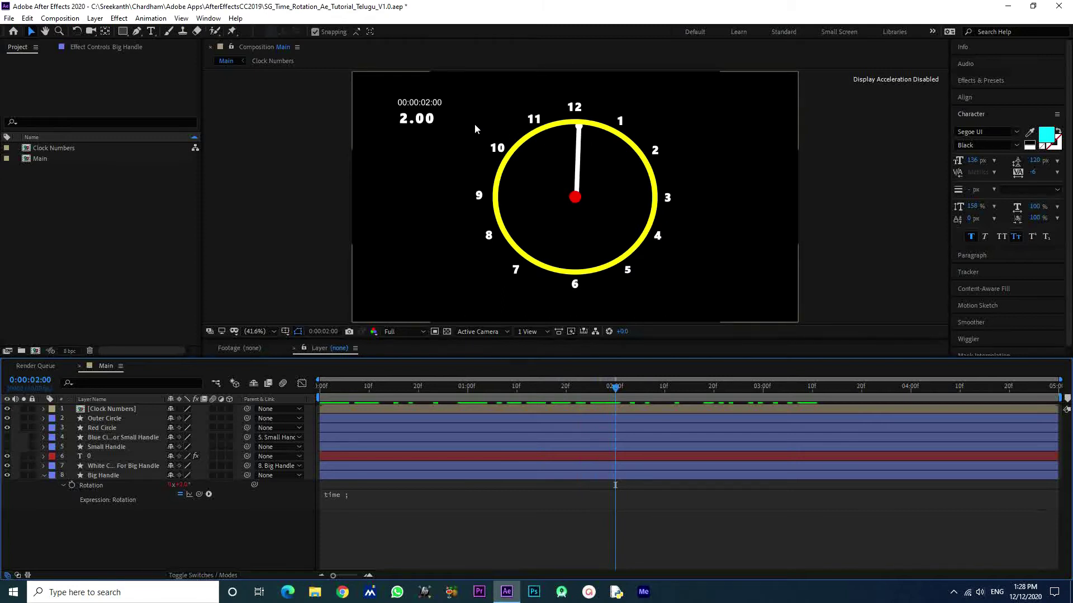
{"action": "left_click_drag", "start_coordinate": [615, 391], "coordinate": [764, 406]}
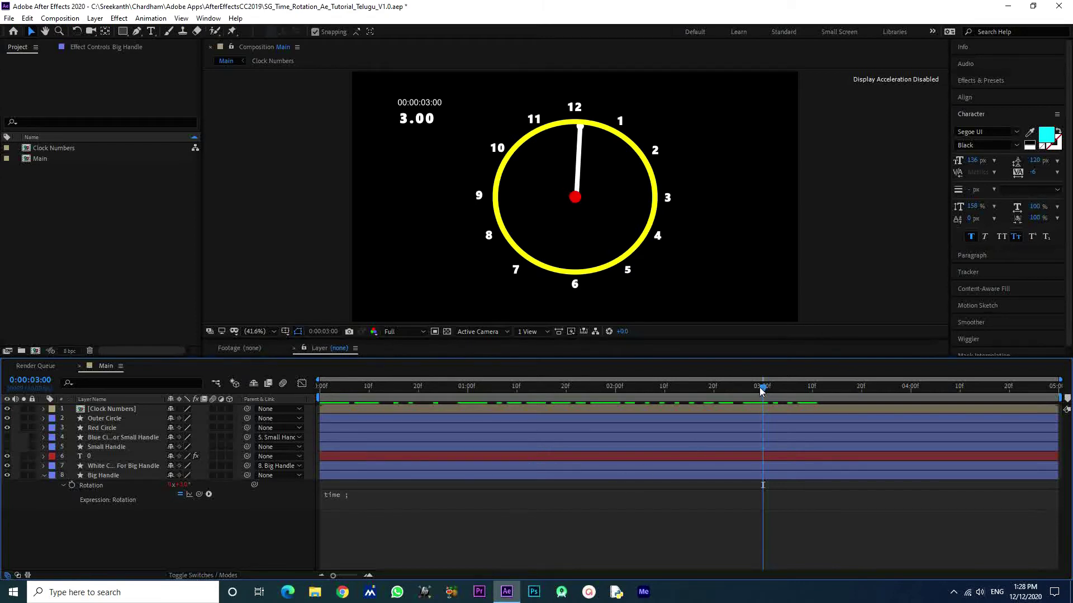
{"action": "left_click_drag", "start_coordinate": [763, 389], "coordinate": [318, 440]}
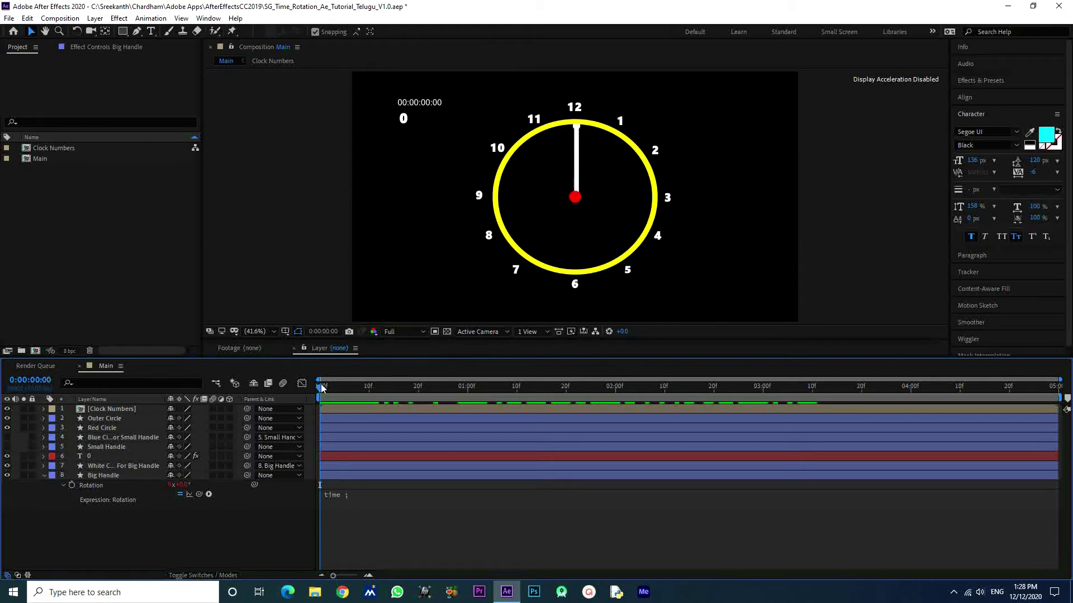
{"action": "left_click_drag", "start_coordinate": [333, 390], "coordinate": [468, 412]}
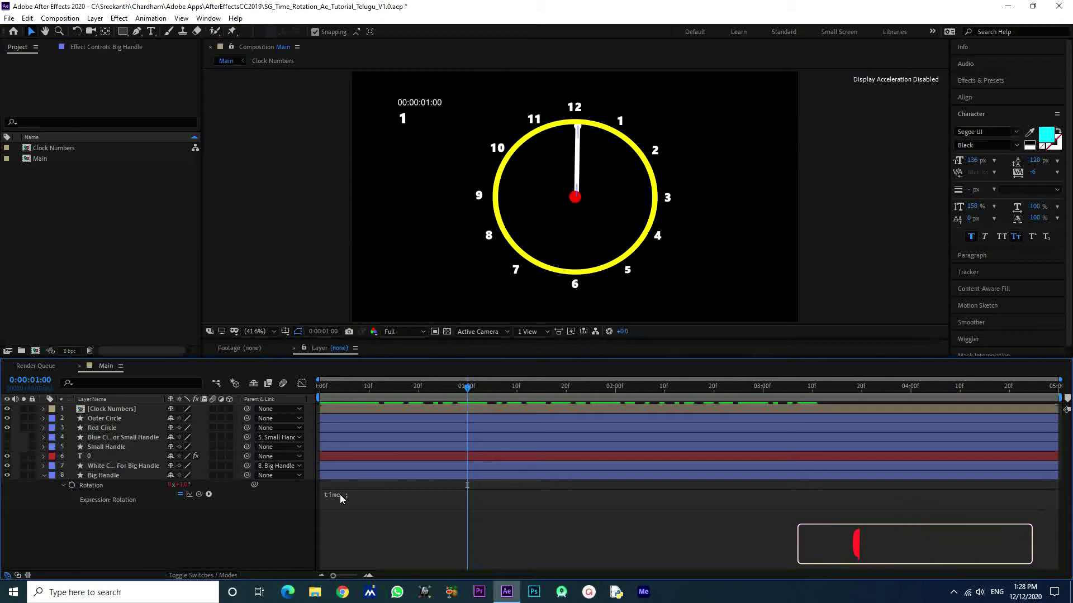
Extend the Rotation expression to time * 360 and check the hand just before one second.
{"action": "left_click", "coordinate": [340, 495]}
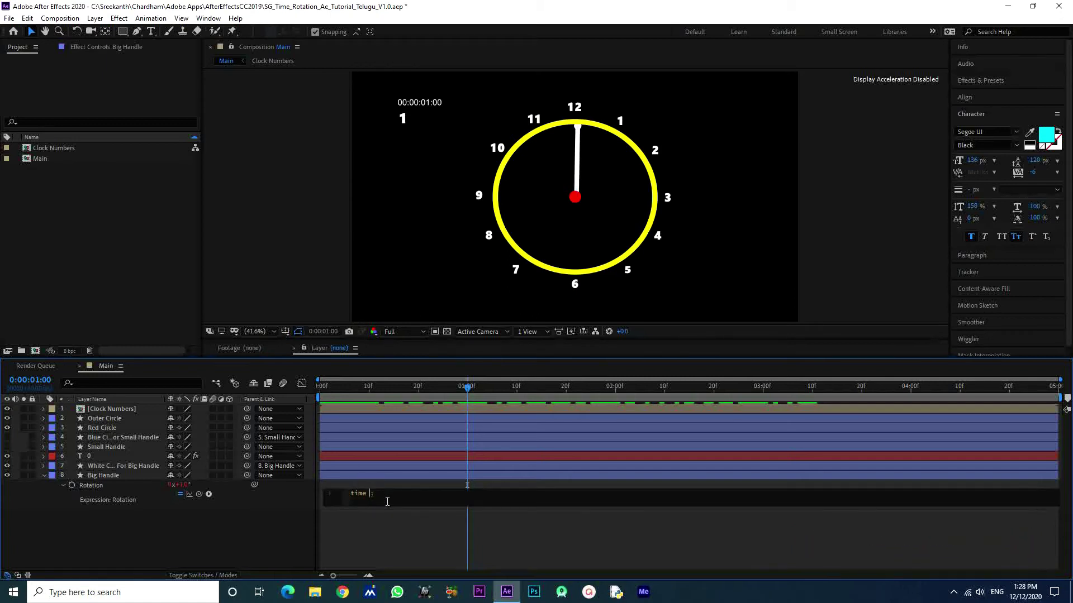
{"action": "type", "text": "* "}
{"action": "type", "text": "360"}
{"action": "left_click", "coordinate": [269, 546]}
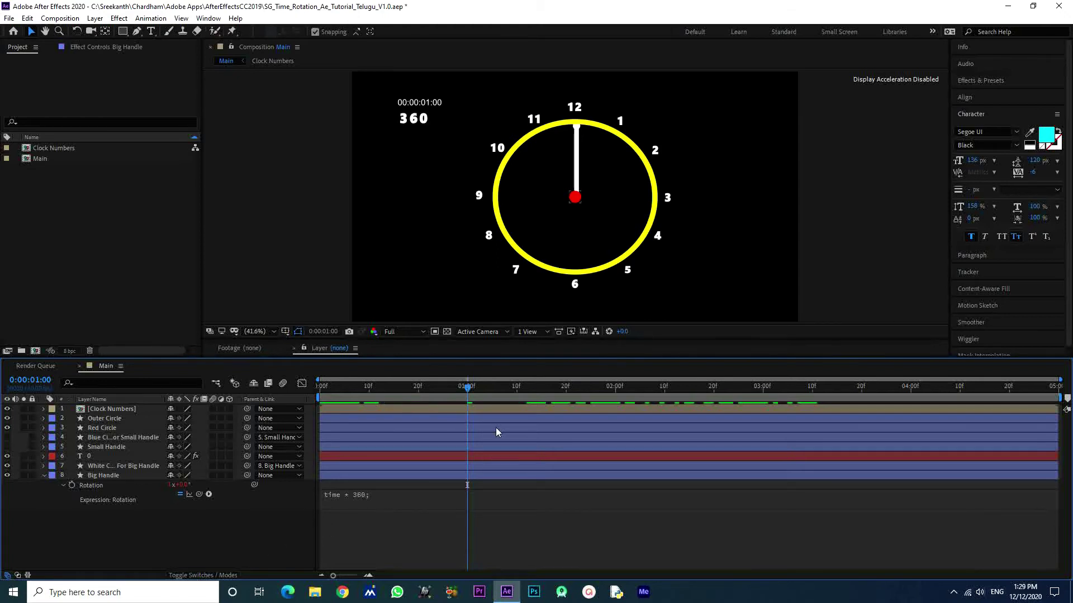
{"action": "left_click_drag", "start_coordinate": [467, 391], "coordinate": [322, 410]}
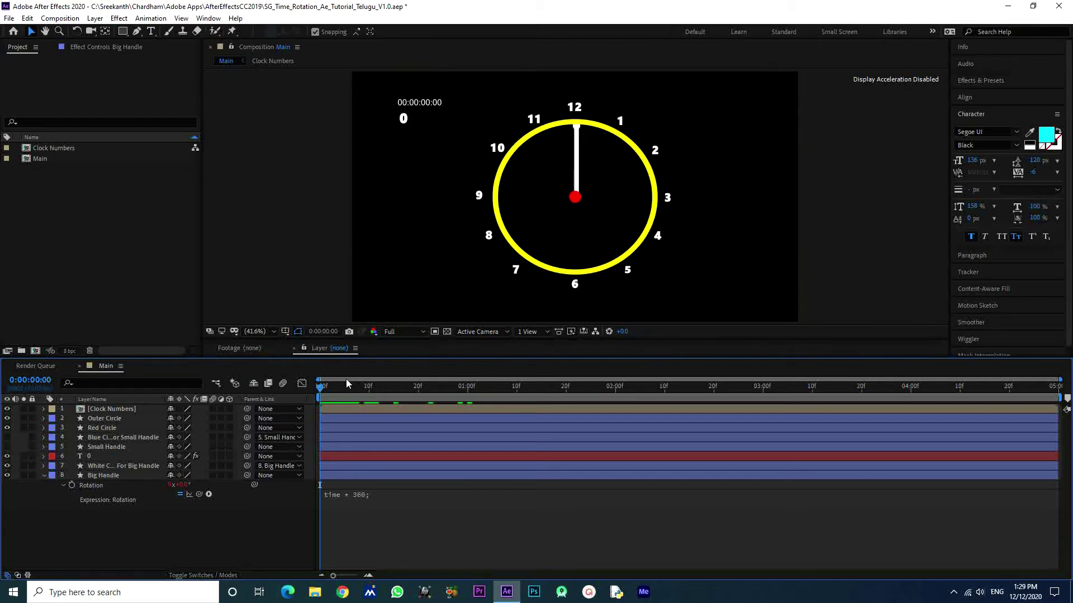
{"action": "left_click_drag", "start_coordinate": [323, 388], "coordinate": [469, 408]}
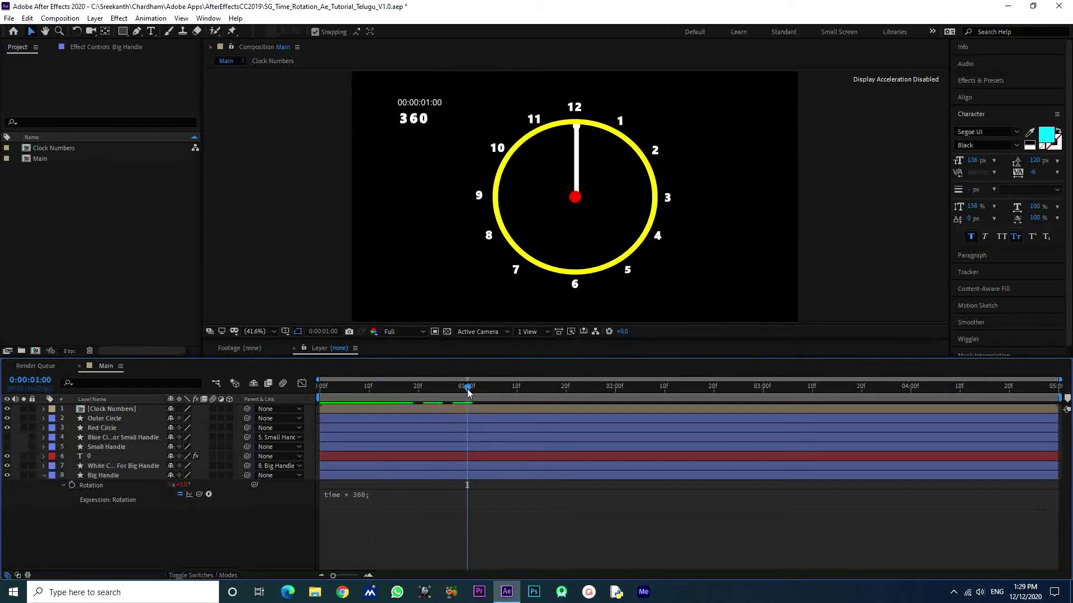
{"action": "left_click_drag", "start_coordinate": [469, 391], "coordinate": [615, 418]}
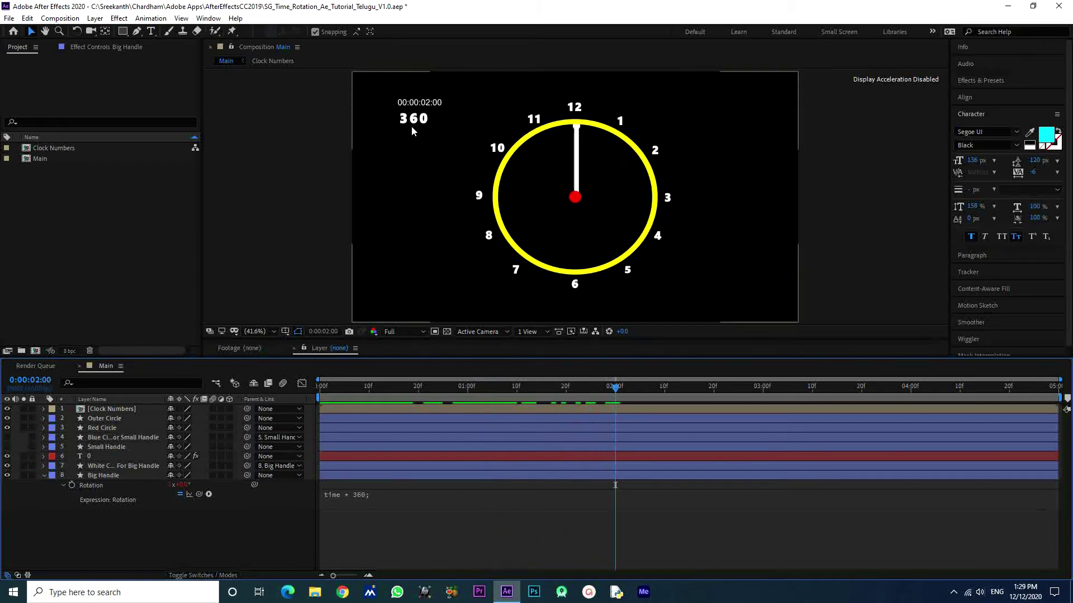
{"action": "left_click_drag", "start_coordinate": [615, 388], "coordinate": [765, 409]}
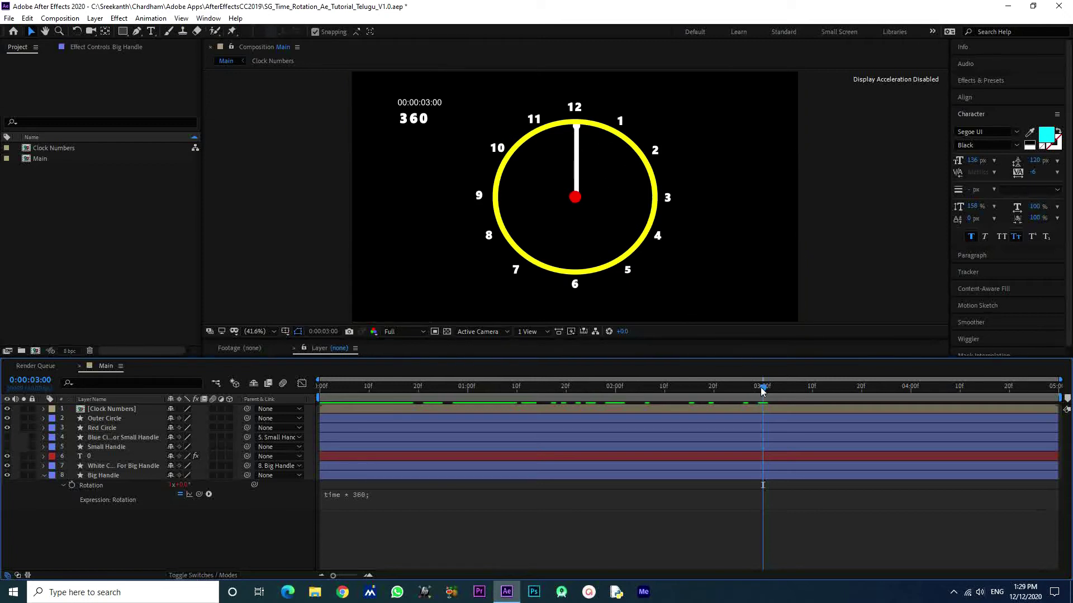
{"action": "left_click_drag", "start_coordinate": [763, 389], "coordinate": [301, 409]}
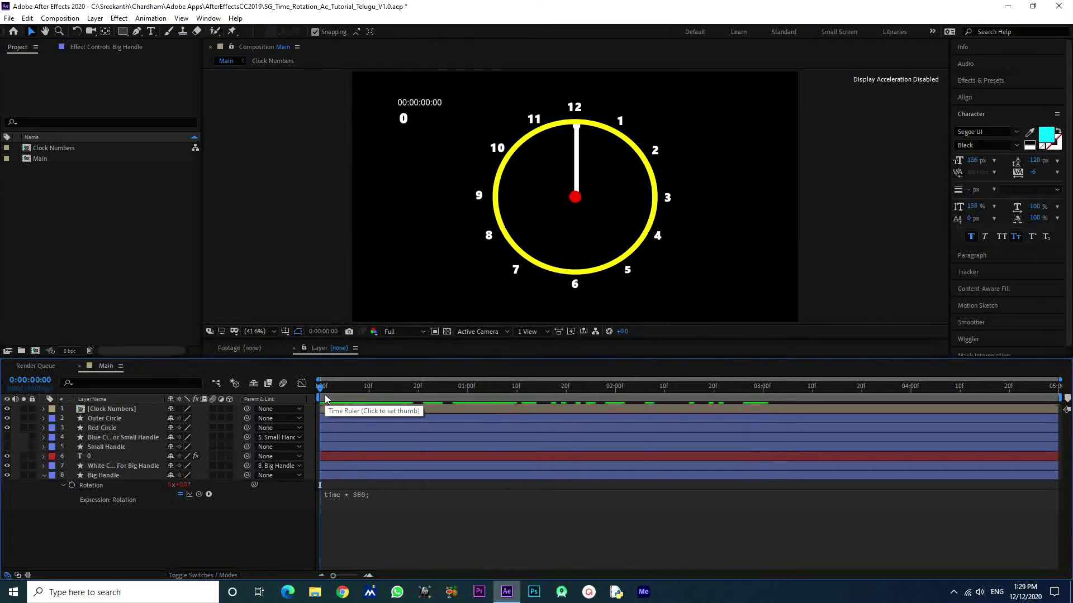
{"action": "left_click_drag", "start_coordinate": [324, 394], "coordinate": [471, 413]}
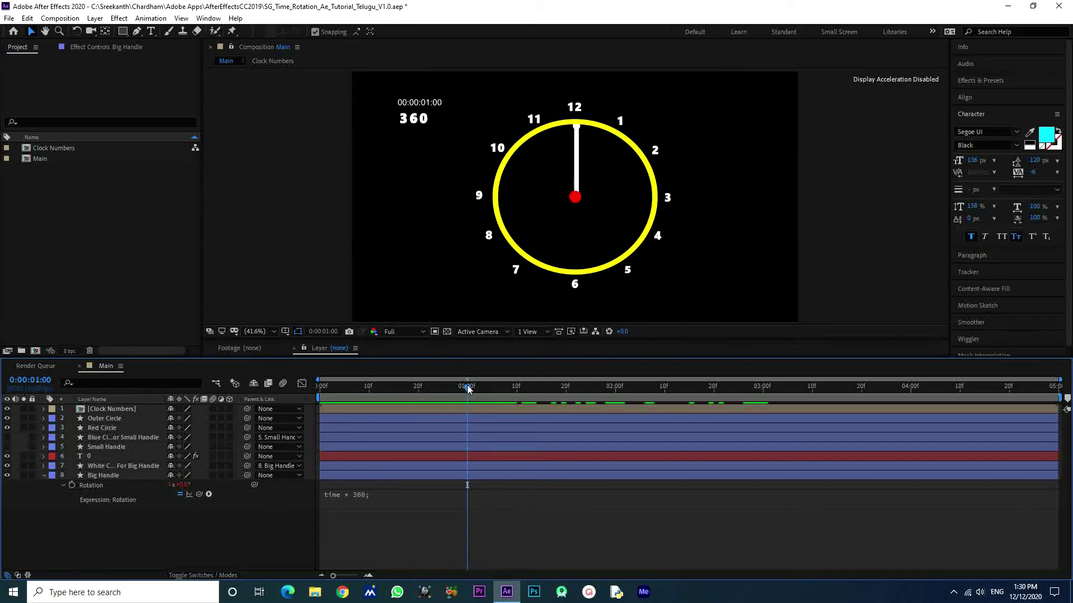
{"action": "mouse_move", "coordinate": [467, 386]}
{"action": "left_mouse_down"}
{"action": "mouse_move", "coordinate": [1065, 418]}
{"action": "mouse_move", "coordinate": [421, 473]}
{"action": "left_mouse_up"}
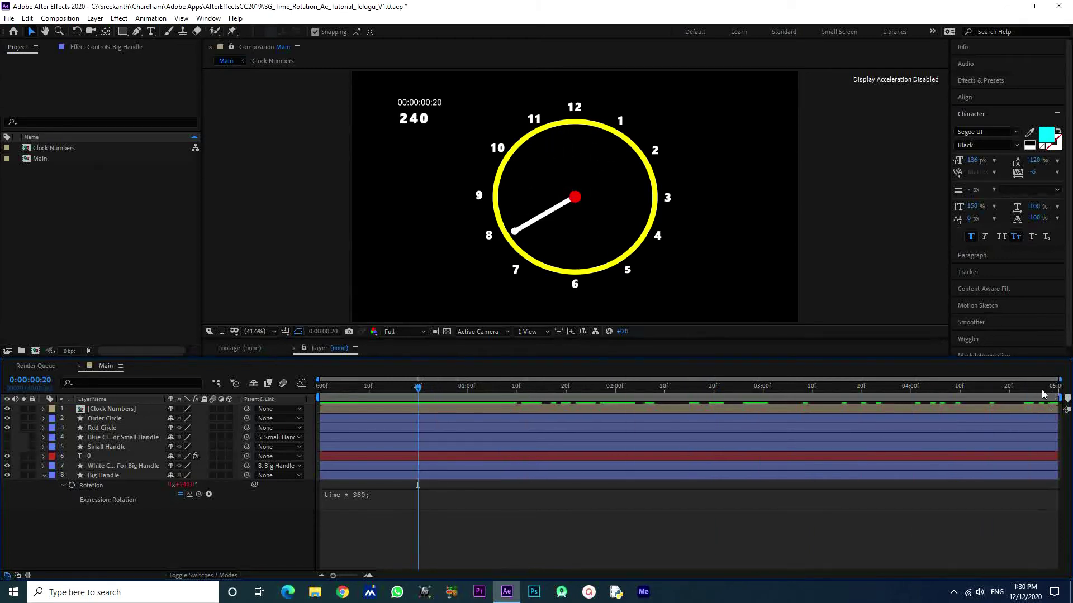
Change the Rotation expression to time * 360 / 5 and scrub to preview the slower hand.
{"action": "left_click", "coordinate": [354, 497]}
{"action": "left_click", "coordinate": [392, 494]}
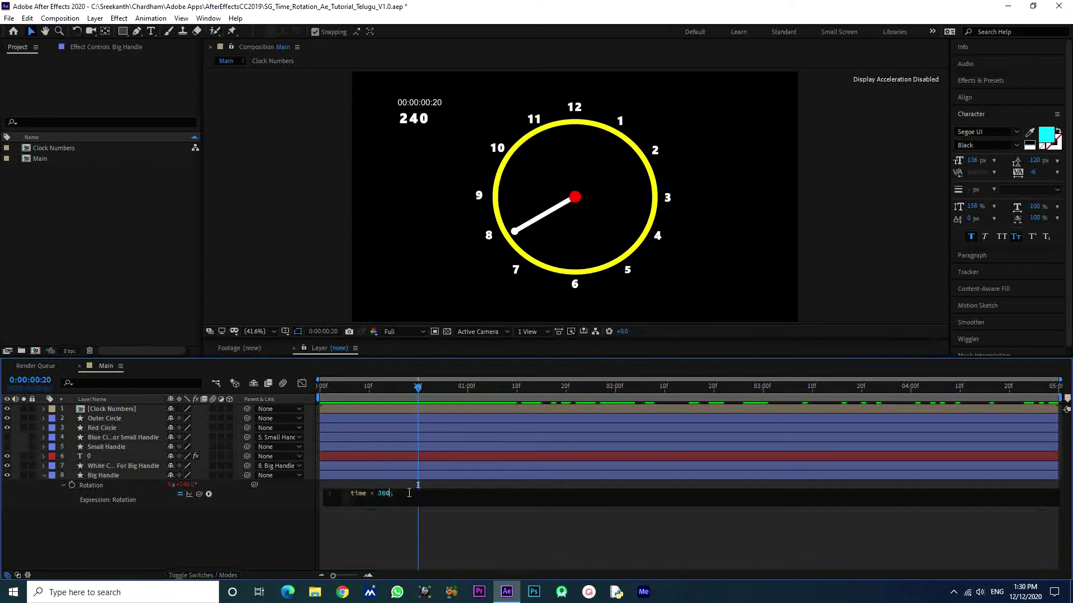
{"action": "type", "text": "/ 5"}
{"action": "left_click", "coordinate": [87, 534]}
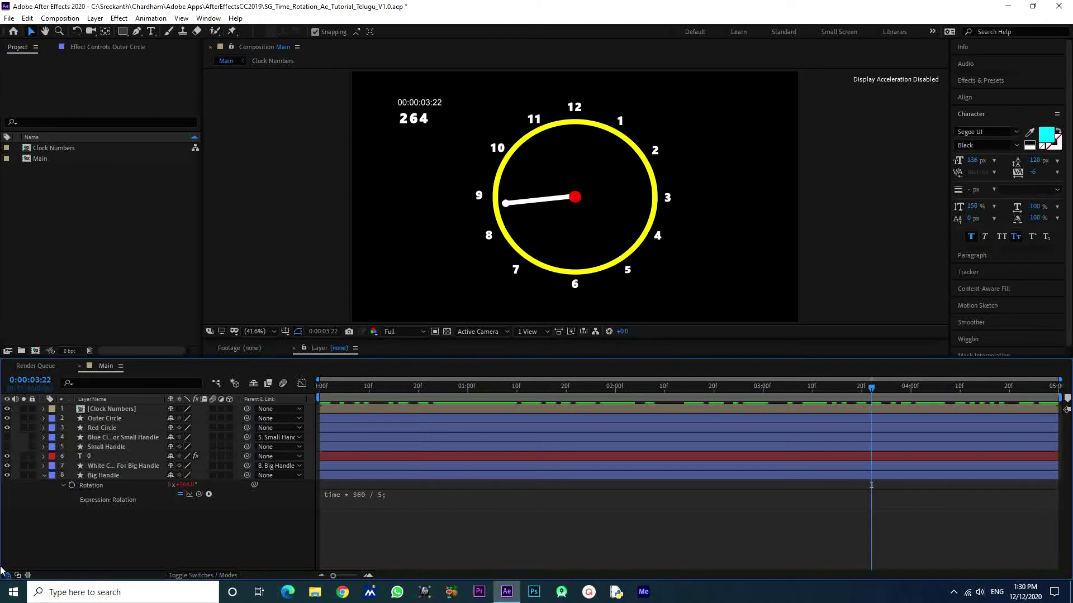
{"action": "mouse_move", "coordinate": [873, 390]}
{"action": "left_mouse_down"}
{"action": "mouse_move", "coordinate": [314, 420]}
{"action": "mouse_move", "coordinate": [614, 402]}
{"action": "mouse_move", "coordinate": [1057, 439]}
{"action": "left_mouse_up"}
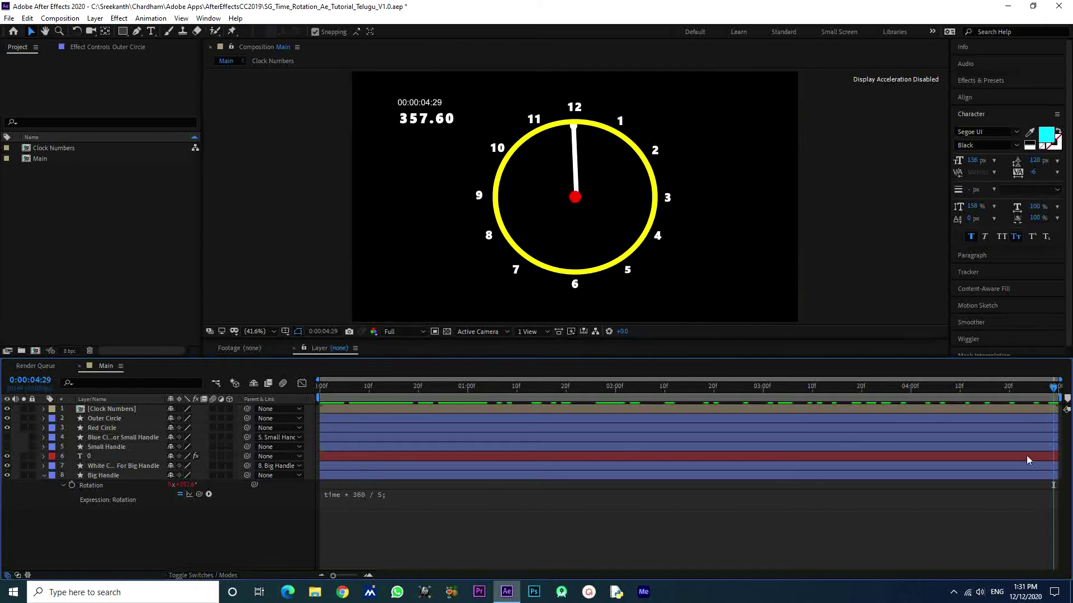
{"action": "left_click_drag", "start_coordinate": [1054, 391], "coordinate": [281, 445]}
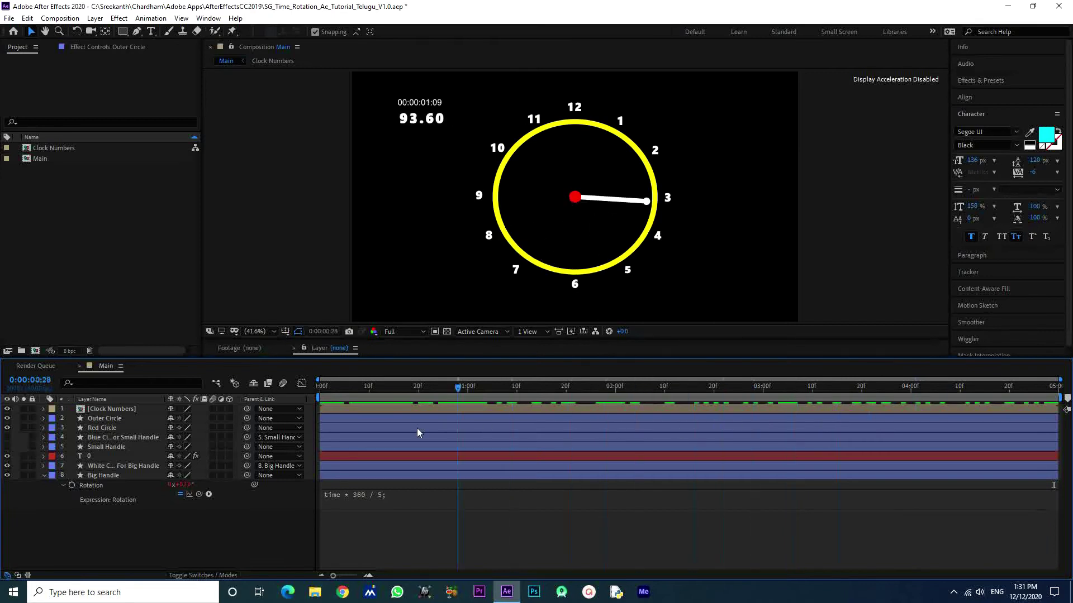
{"action": "left_click", "coordinate": [368, 496]}
Restore the expression to time * 360 without the / 5 and make the Small Handle visible.
{"action": "left_click", "coordinate": [395, 492]}
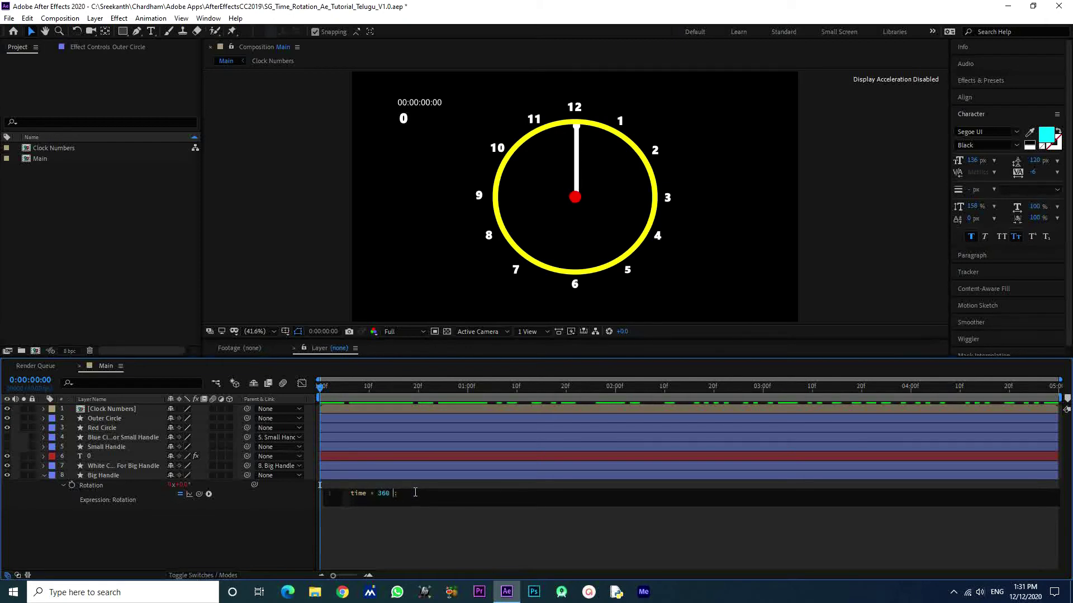
{"action": "left_click", "coordinate": [233, 521]}
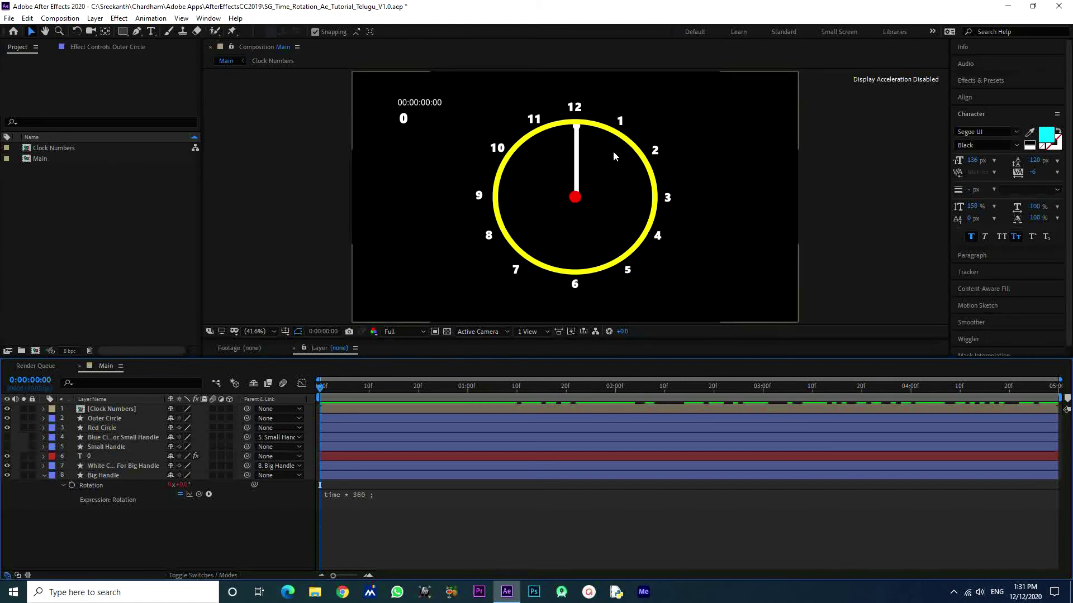
{"action": "left_click", "coordinate": [8, 447]}
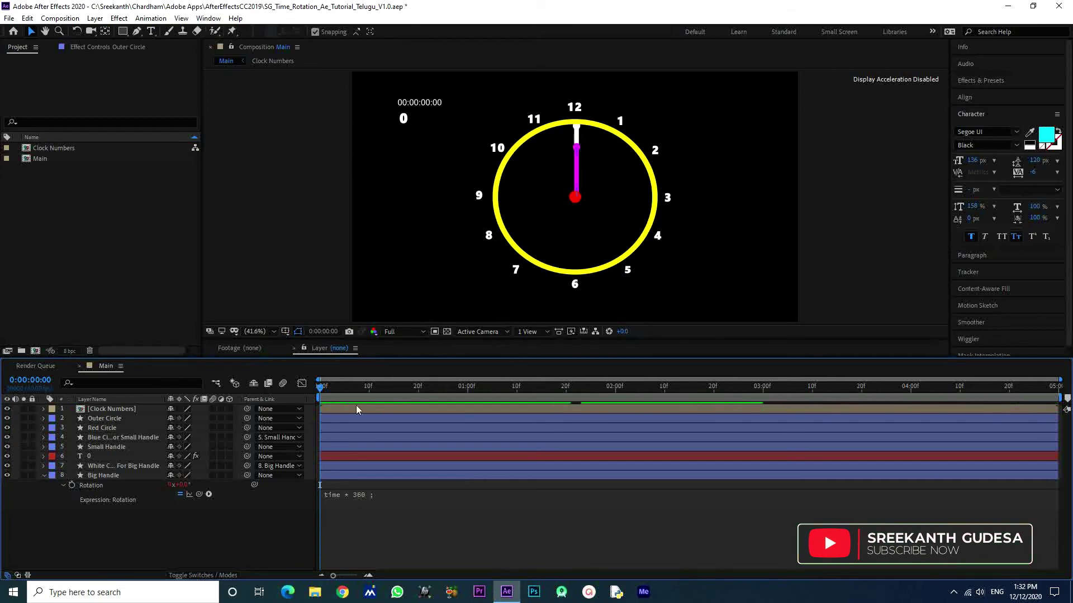
Scrub through one and two seconds and beyond to watch both hands turn, ending near frame 1.
{"action": "left_click_drag", "start_coordinate": [324, 393], "coordinate": [442, 400]}
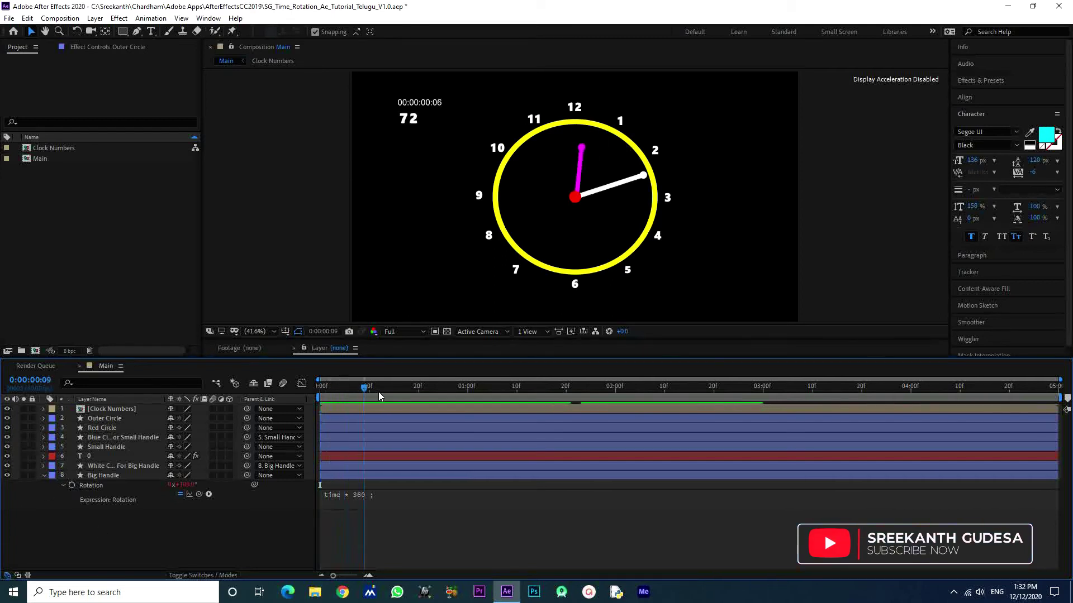
{"action": "left_click_drag", "start_coordinate": [441, 400], "coordinate": [462, 401]}
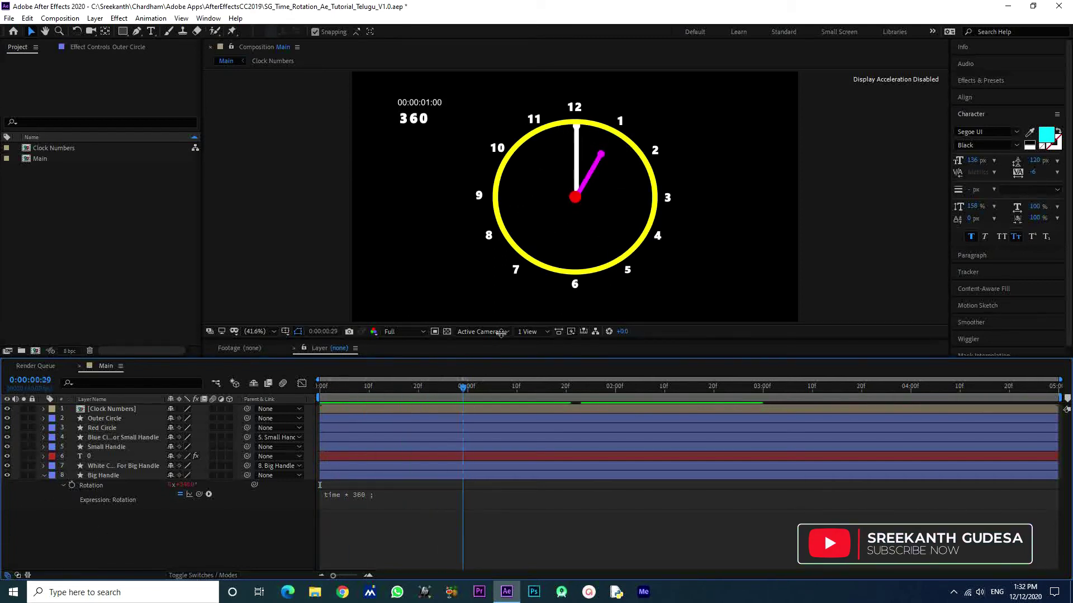
{"action": "left_click", "coordinate": [468, 387]}
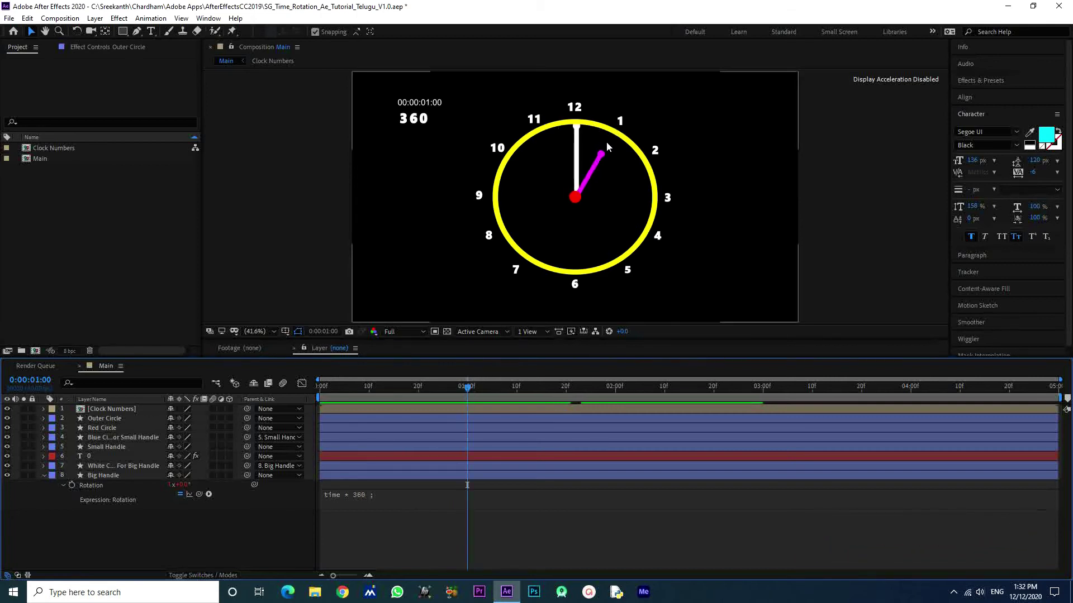
{"action": "left_click_drag", "start_coordinate": [470, 386], "coordinate": [607, 408]}
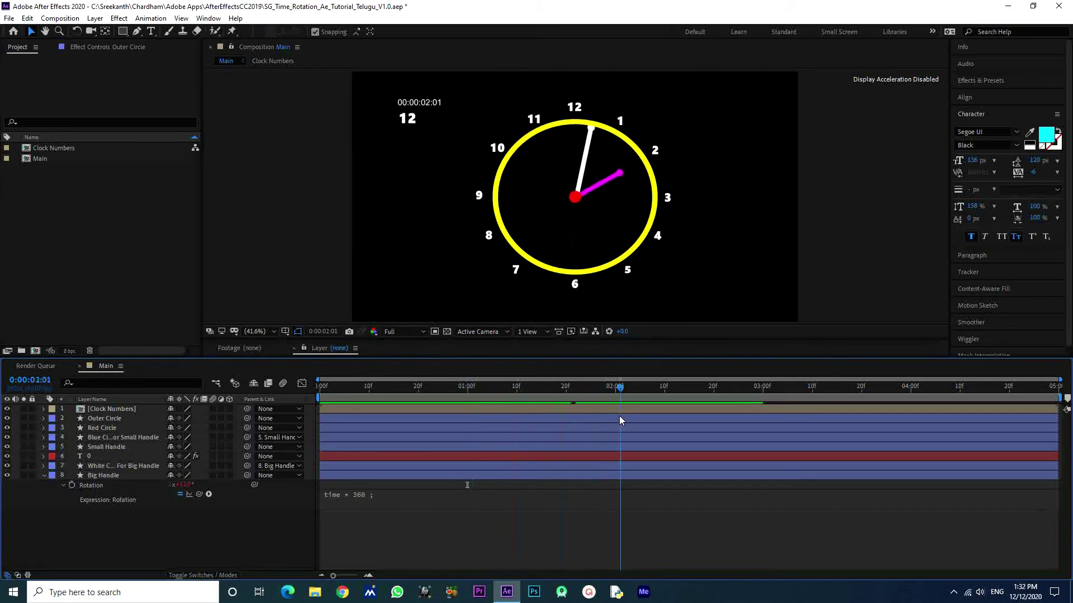
{"action": "left_click_drag", "start_coordinate": [606, 408], "coordinate": [616, 419]}
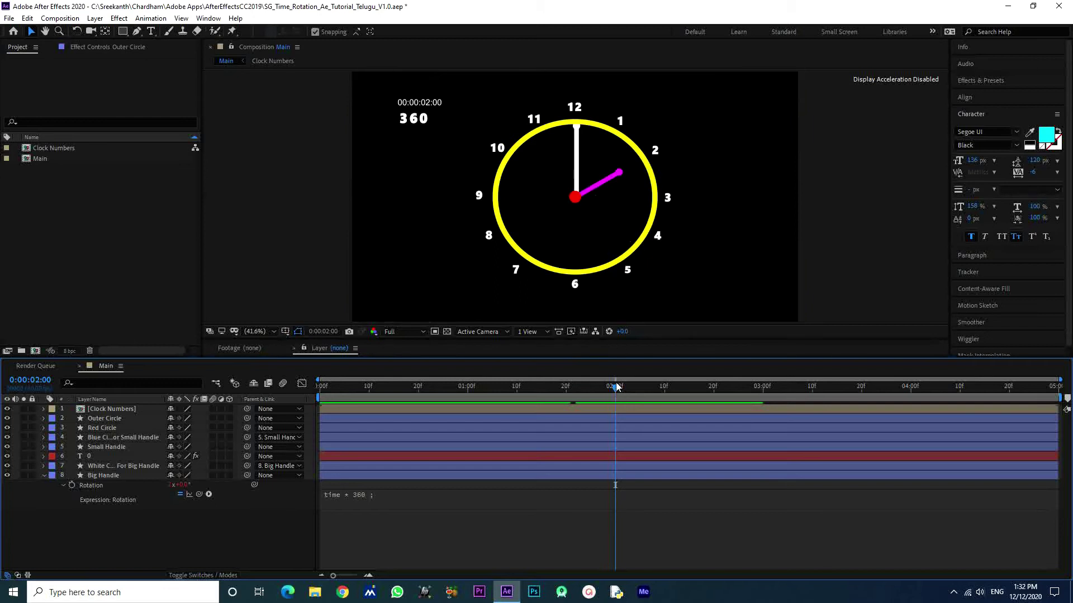
{"action": "left_click_drag", "start_coordinate": [614, 396], "coordinate": [765, 414]}
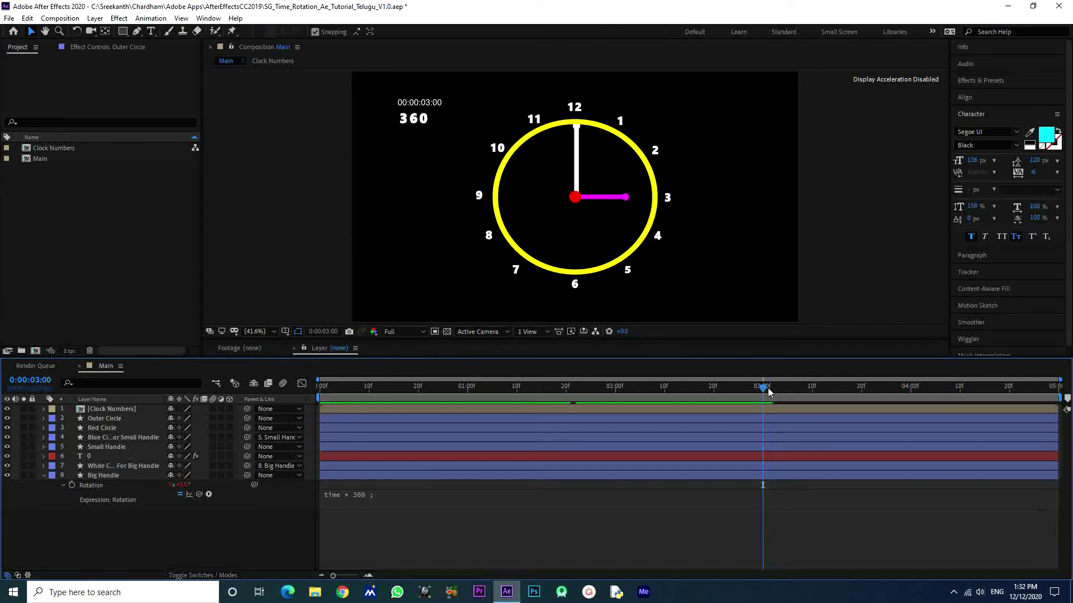
{"action": "left_click_drag", "start_coordinate": [763, 388], "coordinate": [1061, 429]}
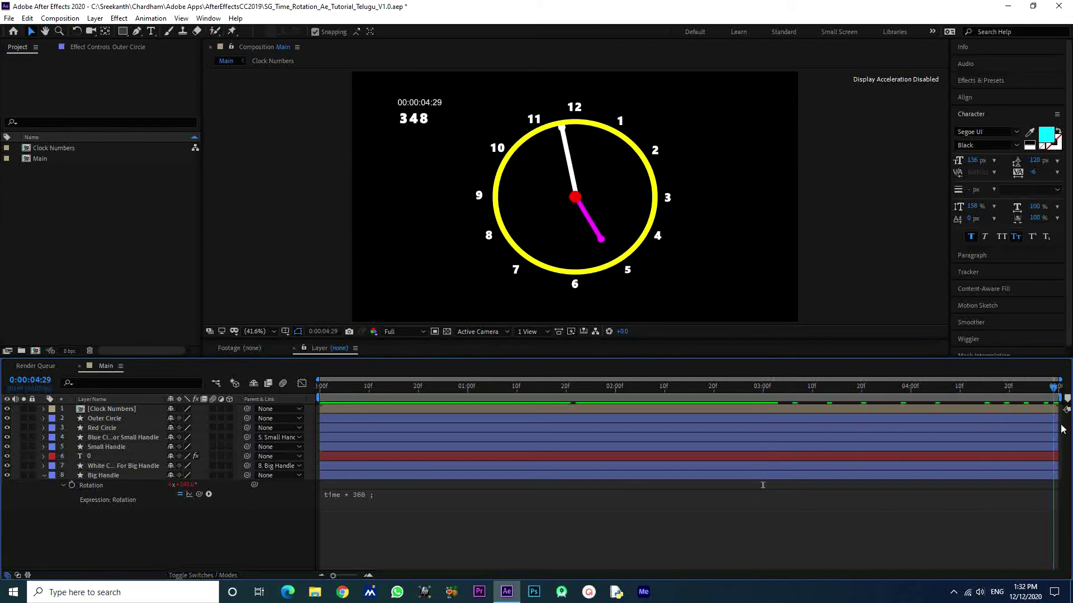
{"action": "mouse_move", "coordinate": [1061, 429]}
{"action": "left_mouse_down"}
{"action": "mouse_move", "coordinate": [586, 449]}
{"action": "mouse_move", "coordinate": [325, 495]}
{"action": "left_mouse_up"}
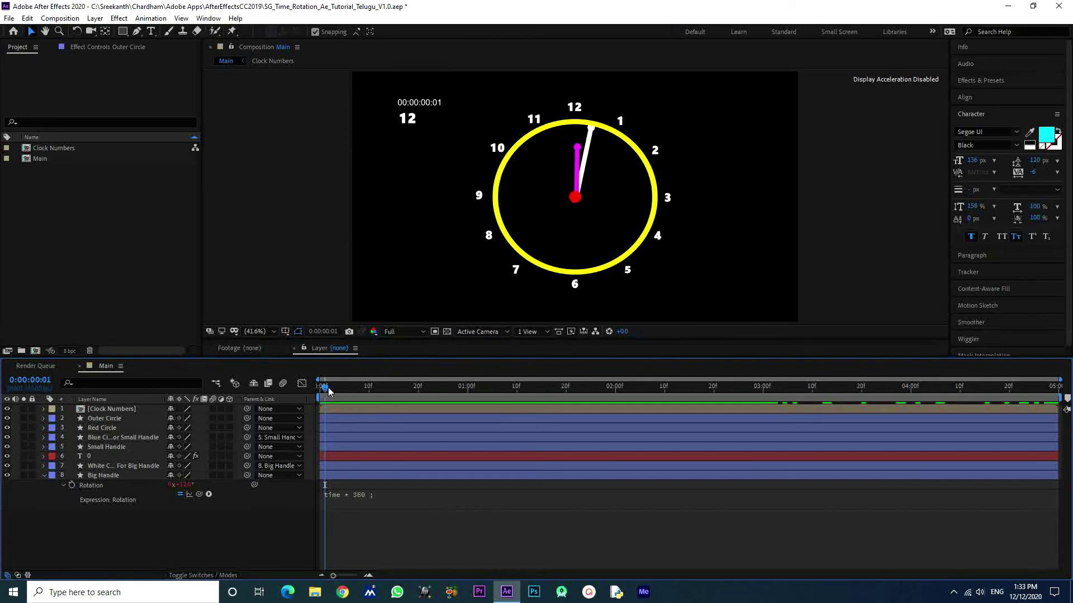
Scrub from the start to one second, on toward two seconds, then back to 1:00.
{"action": "left_click", "coordinate": [350, 387]}
{"action": "left_click_drag", "start_coordinate": [370, 398], "coordinate": [467, 400]}
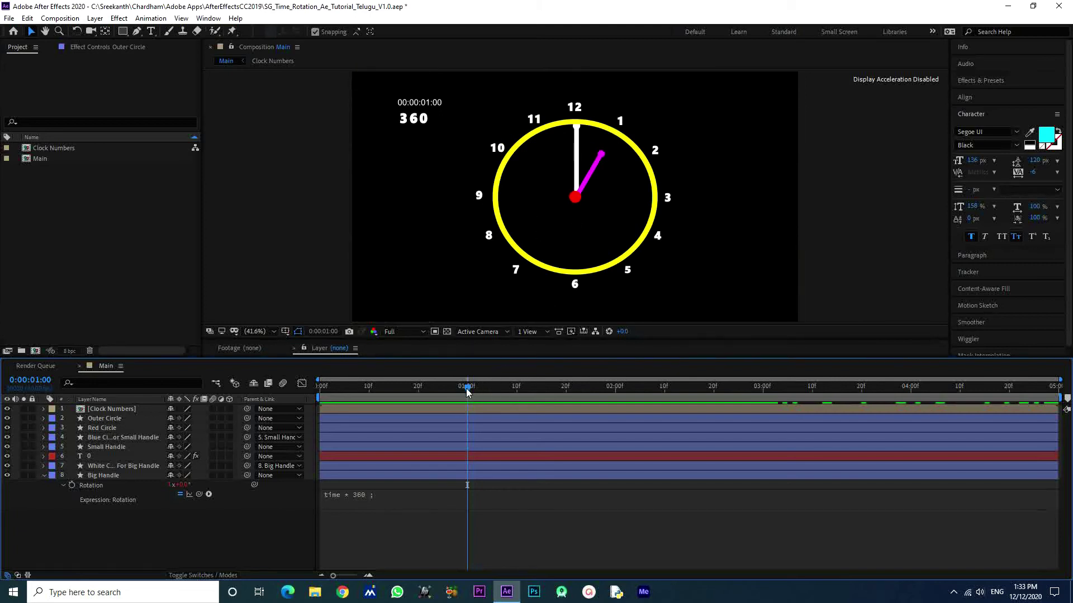
{"action": "left_click_drag", "start_coordinate": [467, 393], "coordinate": [614, 407]}
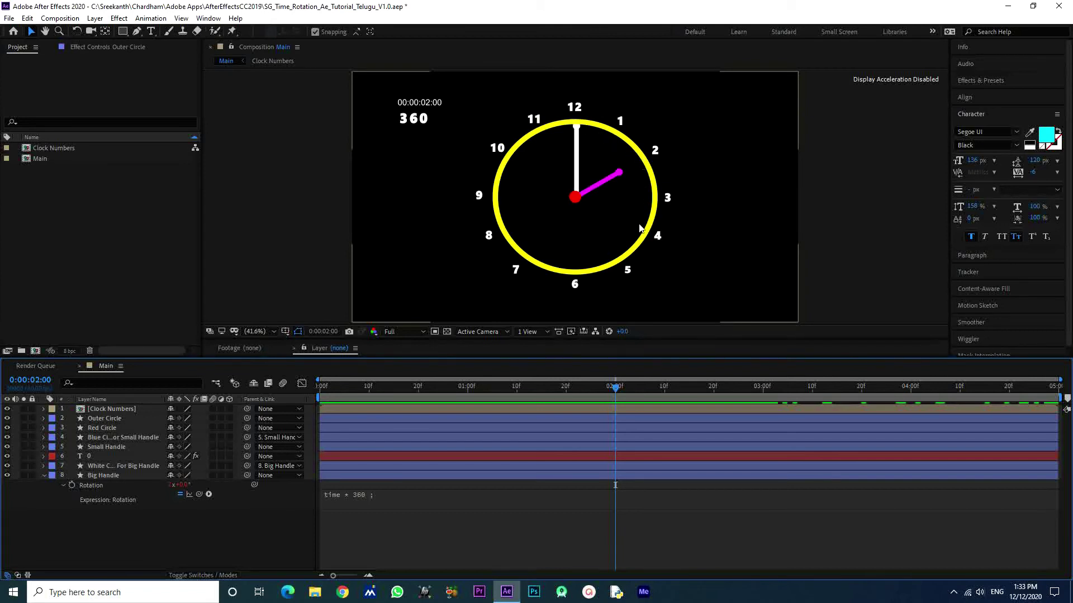
{"action": "left_click", "coordinate": [467, 391]}
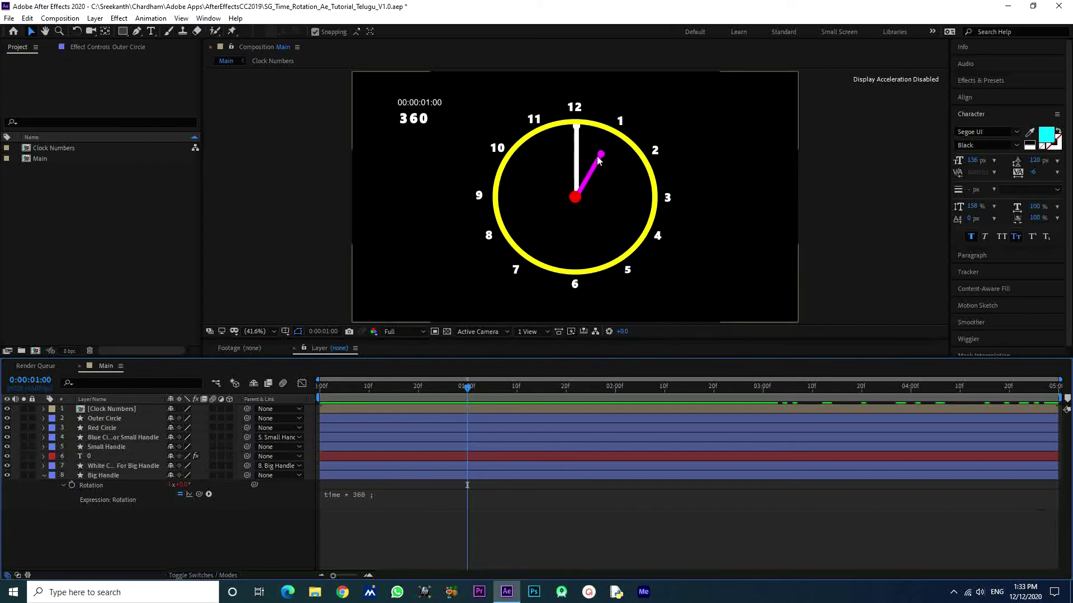
Delete the Small Handle's Rotation expression and check that both hands point at 12.
{"action": "left_click", "coordinate": [116, 447]}
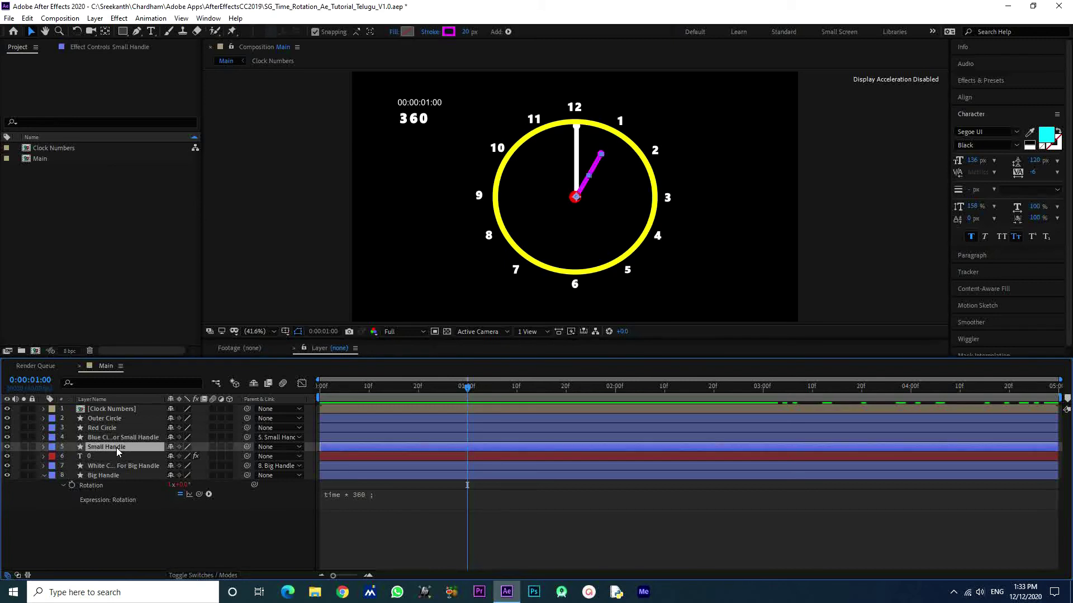
{"action": "key", "text": "e"}
{"action": "key", "text": "e"}
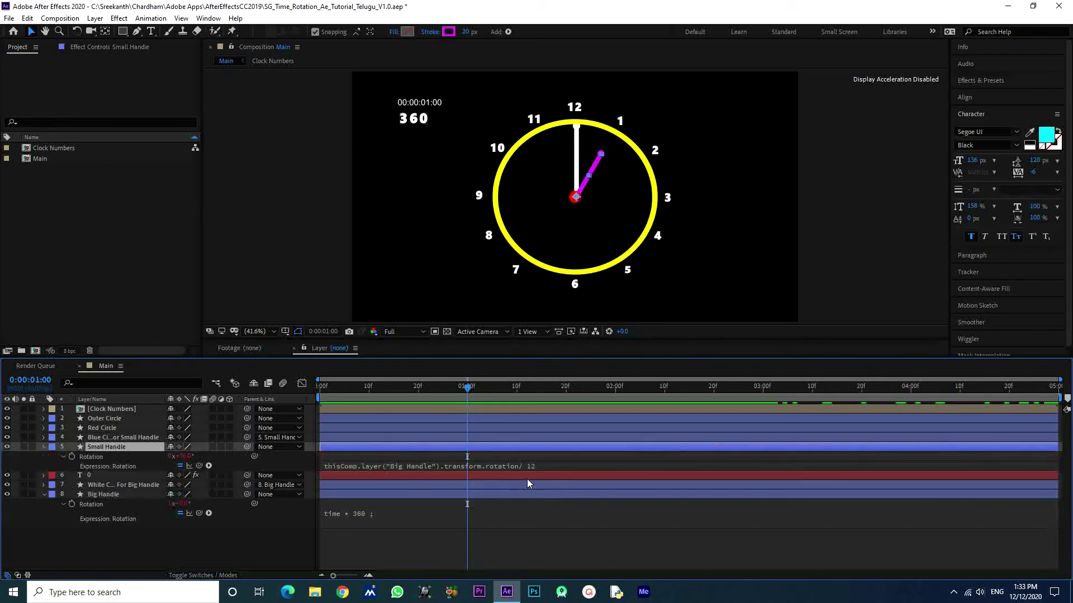
{"action": "left_click", "coordinate": [539, 468]}
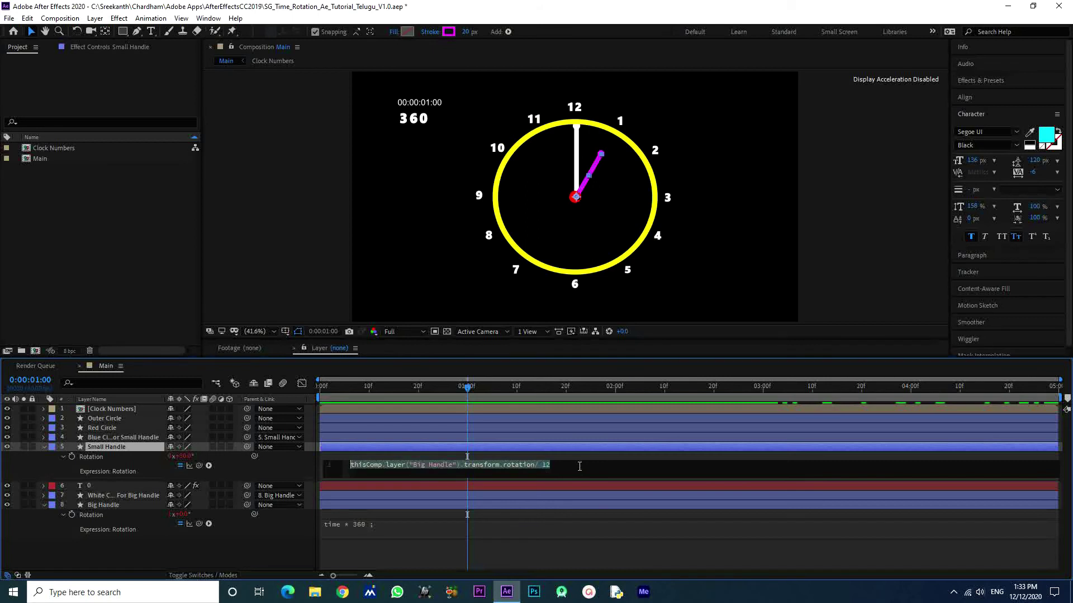
{"action": "key", "text": "BackSpace"}
{"action": "mouse_move", "coordinate": [468, 386]}
{"action": "left_mouse_down"}
{"action": "mouse_move", "coordinate": [497, 408]}
{"action": "mouse_move", "coordinate": [466, 417]}
{"action": "left_mouse_up"}
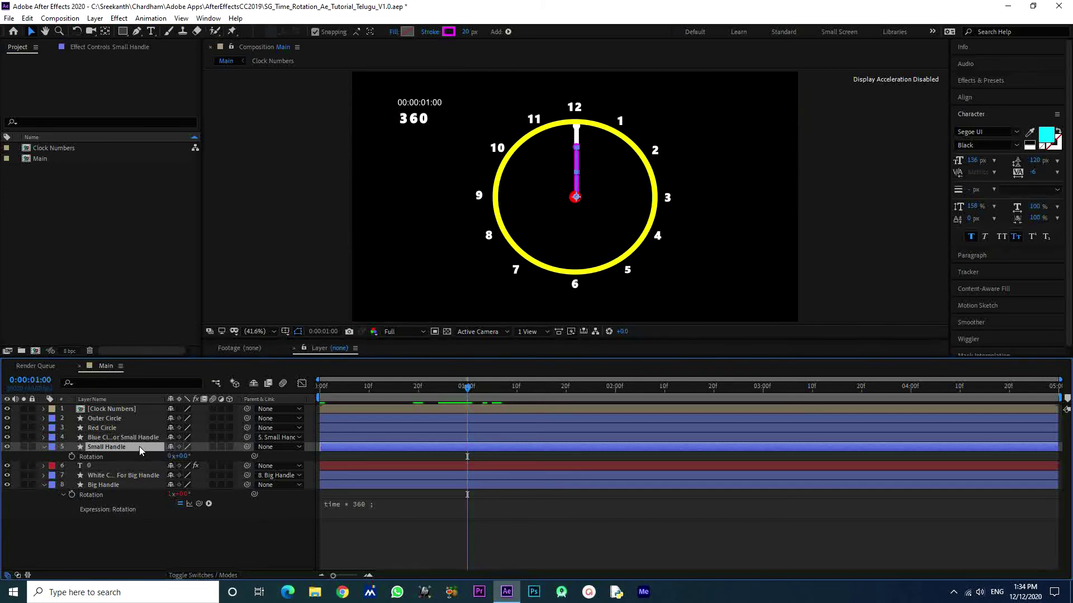
Pick-whip the Small Handle's Rotation onto the Big Handle's Rotation and scrub to check the linked hands.
{"action": "left_click", "coordinate": [98, 457]}
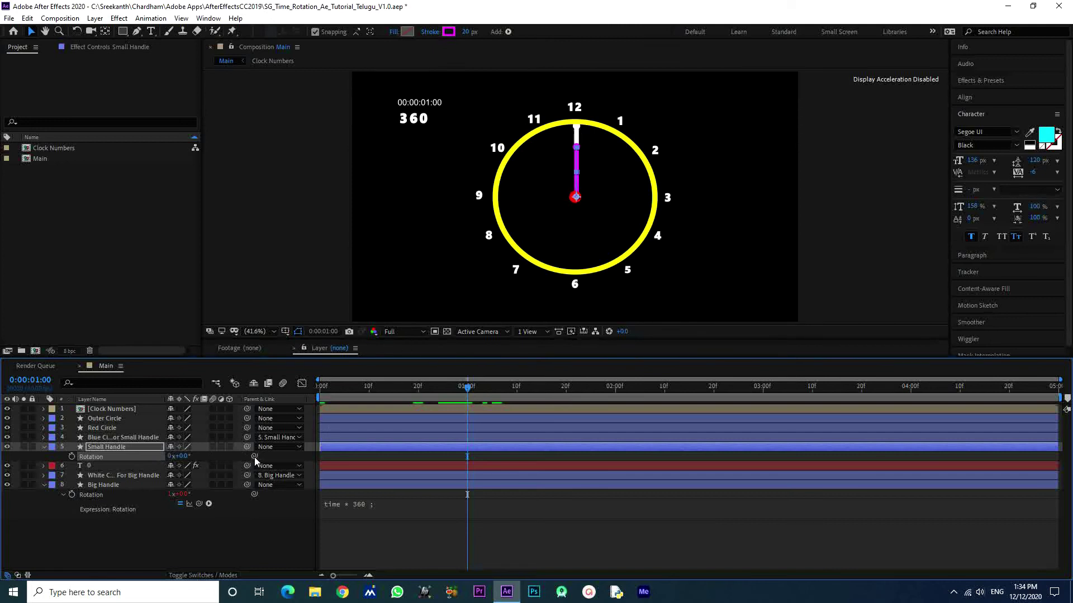
{"action": "left_click_drag", "start_coordinate": [255, 457], "coordinate": [139, 494]}
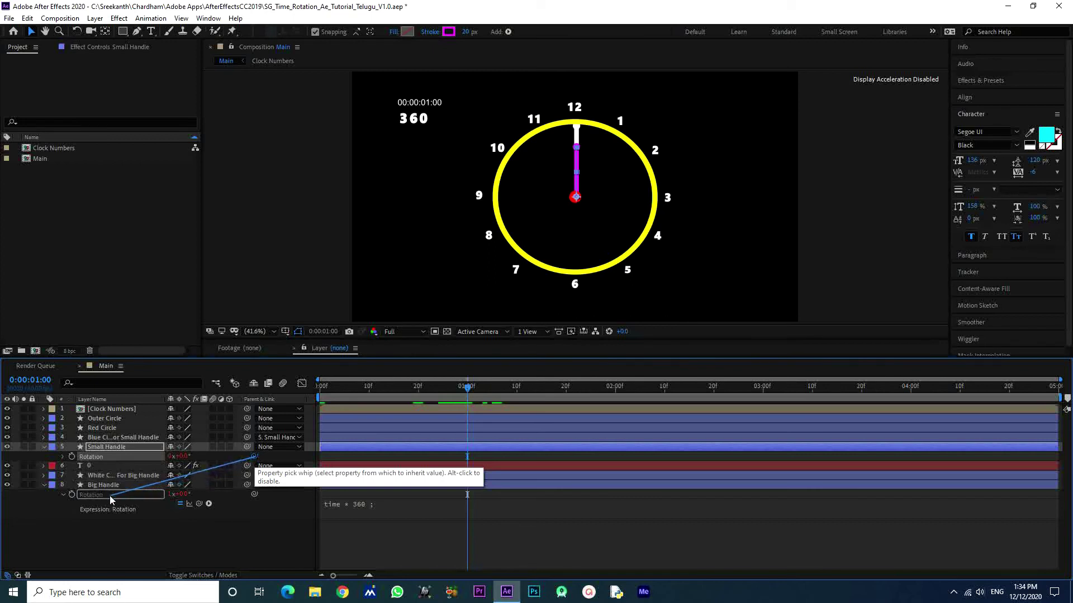
{"action": "left_click_drag", "start_coordinate": [115, 498], "coordinate": [110, 495]}
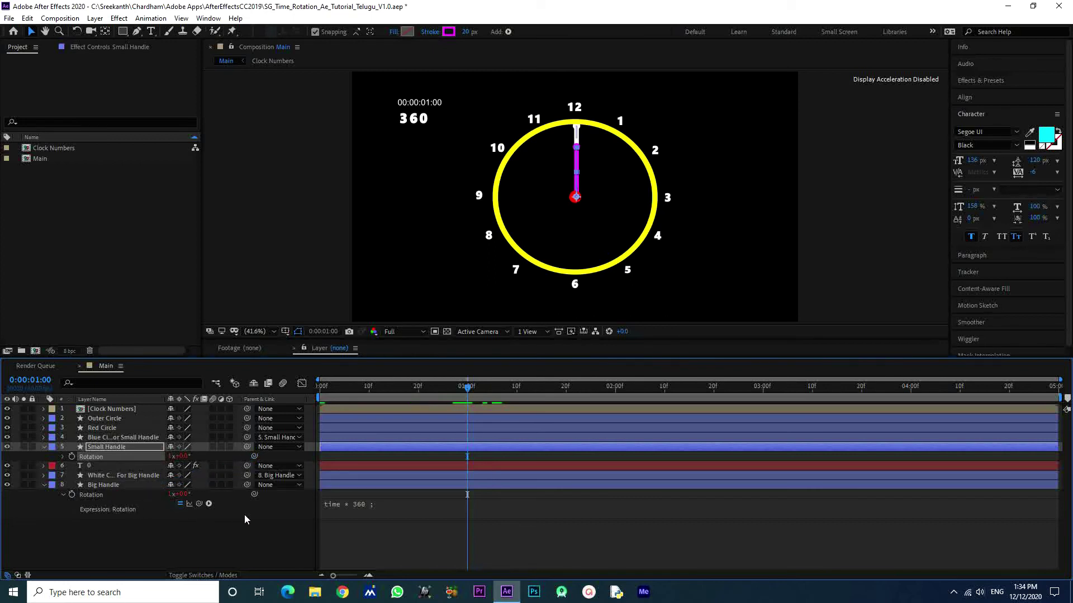
{"action": "mouse_move", "coordinate": [465, 386]}
{"action": "left_mouse_down"}
{"action": "mouse_move", "coordinate": [634, 426]}
{"action": "mouse_move", "coordinate": [464, 451]}
{"action": "left_mouse_up"}
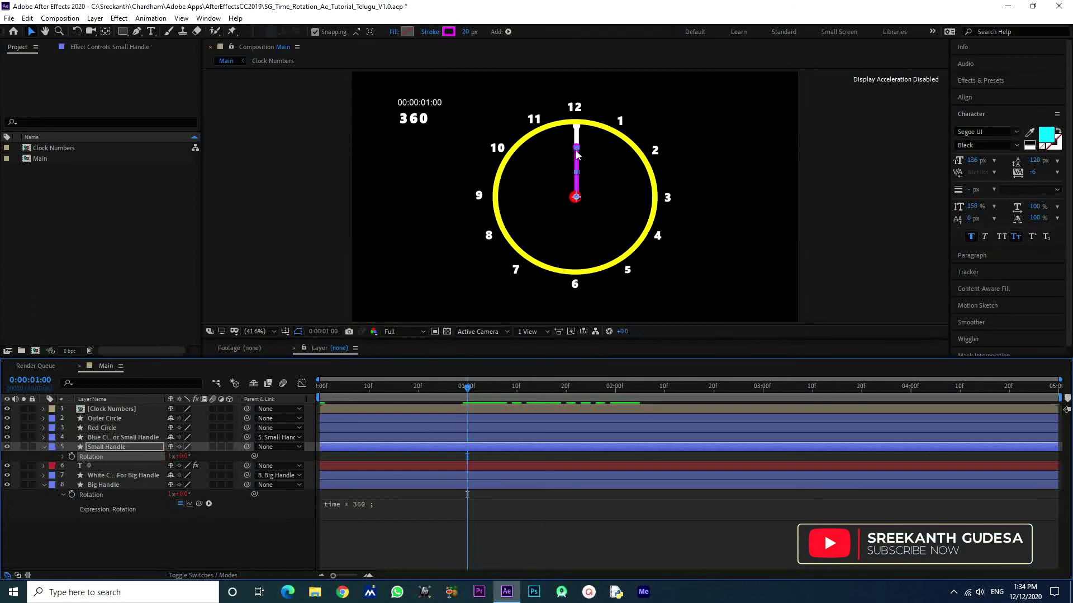
Add an expression to Small Handle's Rotation, pick-whipped to Big Handle's Rotation.
{"action": "left_click", "coordinate": [72, 457], "text": "alt"}
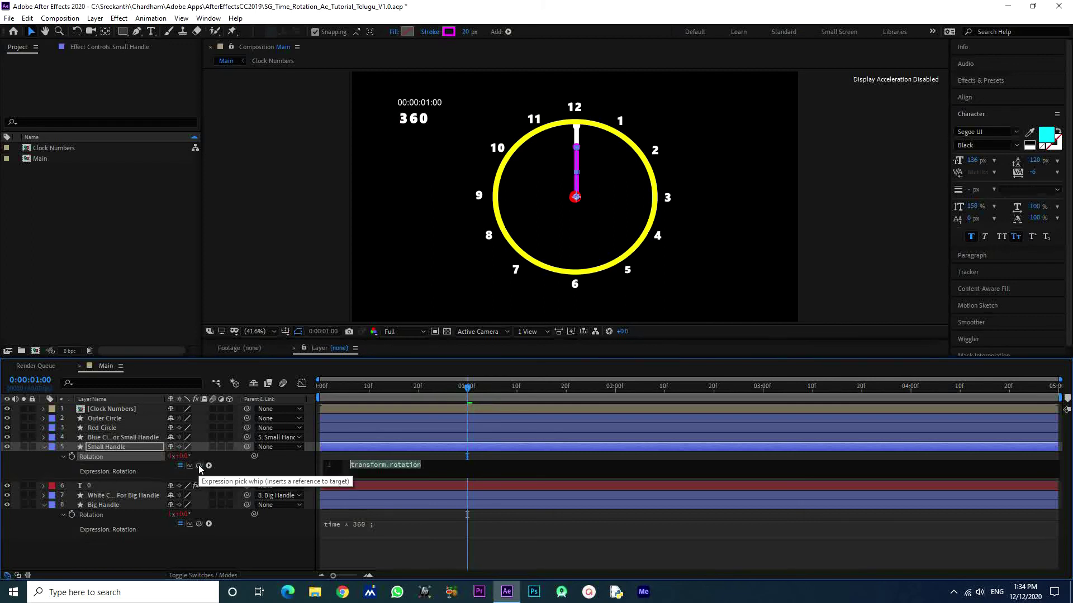
{"action": "left_click_drag", "start_coordinate": [200, 466], "coordinate": [112, 517]}
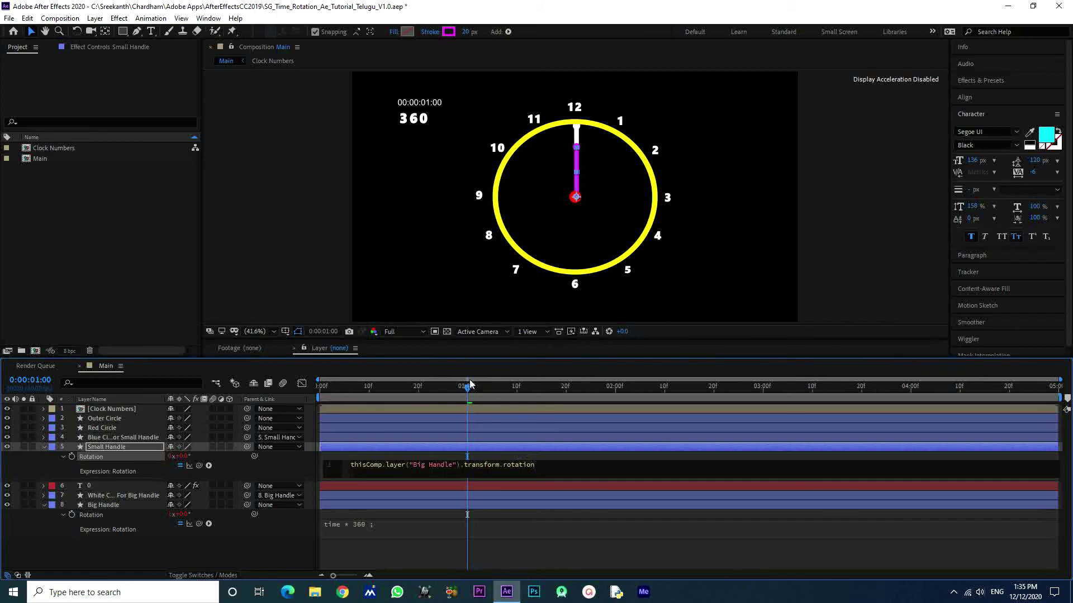
{"action": "mouse_move", "coordinate": [468, 389]}
{"action": "left_mouse_down"}
{"action": "mouse_move", "coordinate": [504, 395]}
{"action": "mouse_move", "coordinate": [468, 399]}
{"action": "left_mouse_up"}
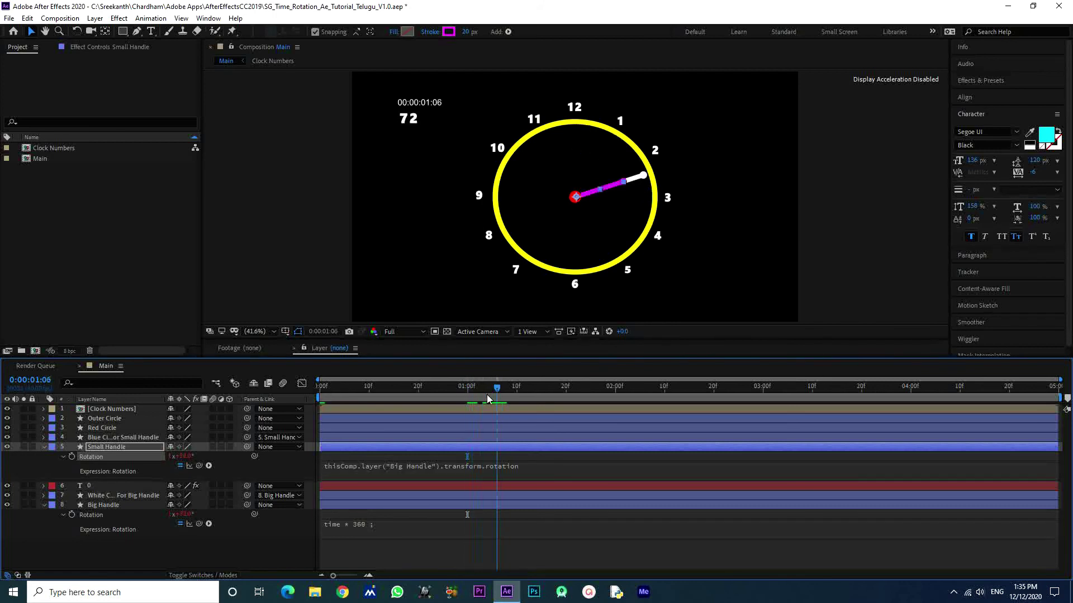
Append / 12 to the Small Handle's Rotation expression and scrub to check the slower hand.
{"action": "left_click", "coordinate": [526, 463]}
{"action": "left_click", "coordinate": [549, 464]}
{"action": "type", "text": "/ 1"}
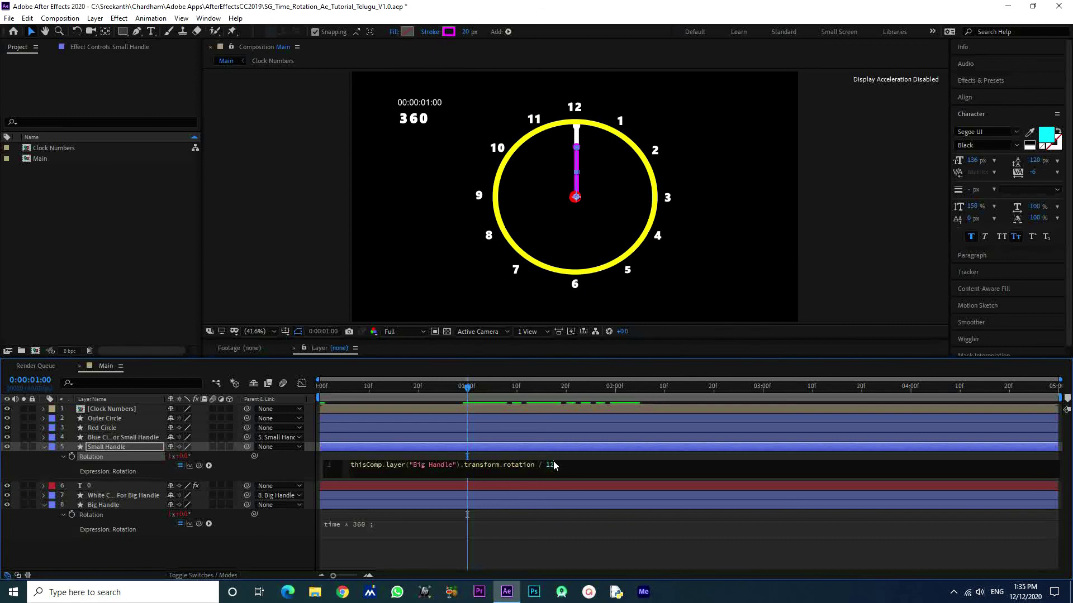
{"action": "type", "text": "2"}
{"action": "left_click", "coordinate": [287, 277]}
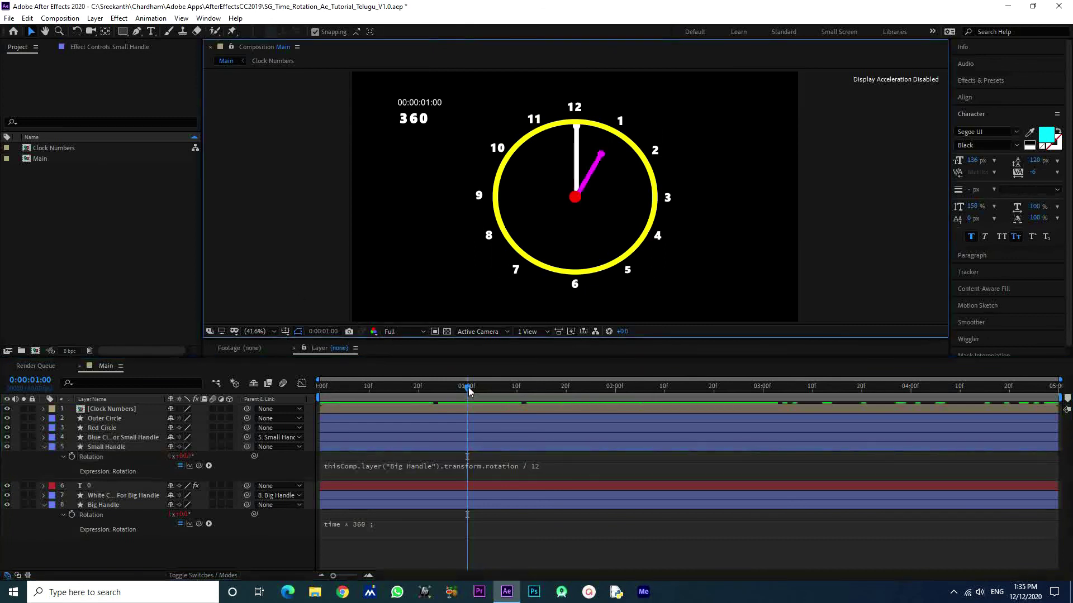
{"action": "left_click_drag", "start_coordinate": [468, 387], "coordinate": [500, 395]}
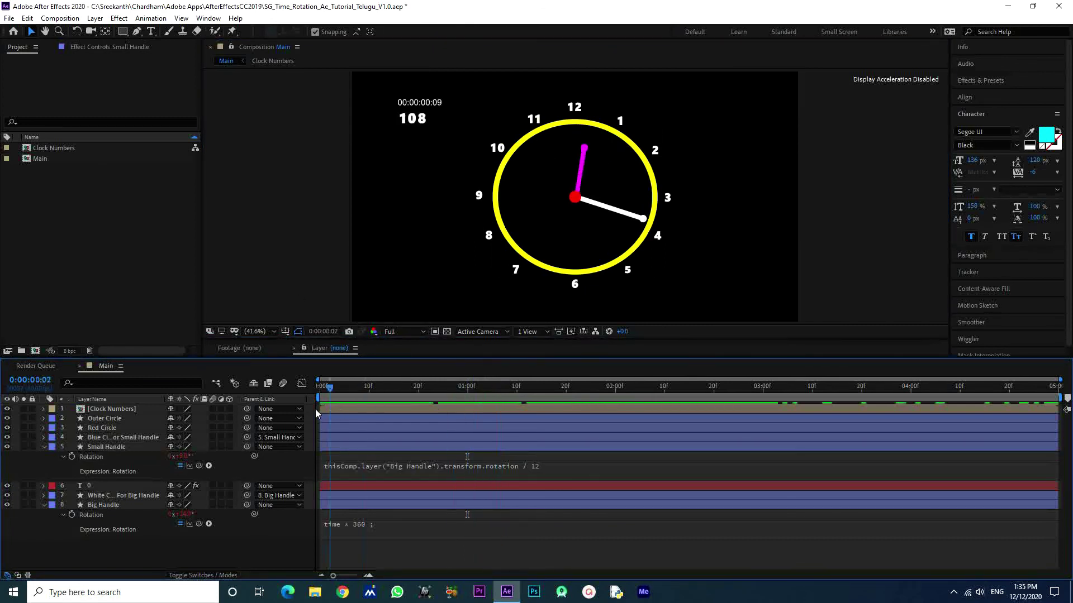
Scrub from frame 0 past the 1, 2 and 3 second marks, play the clock, then return to the start.
{"action": "key", "text": "Home"}
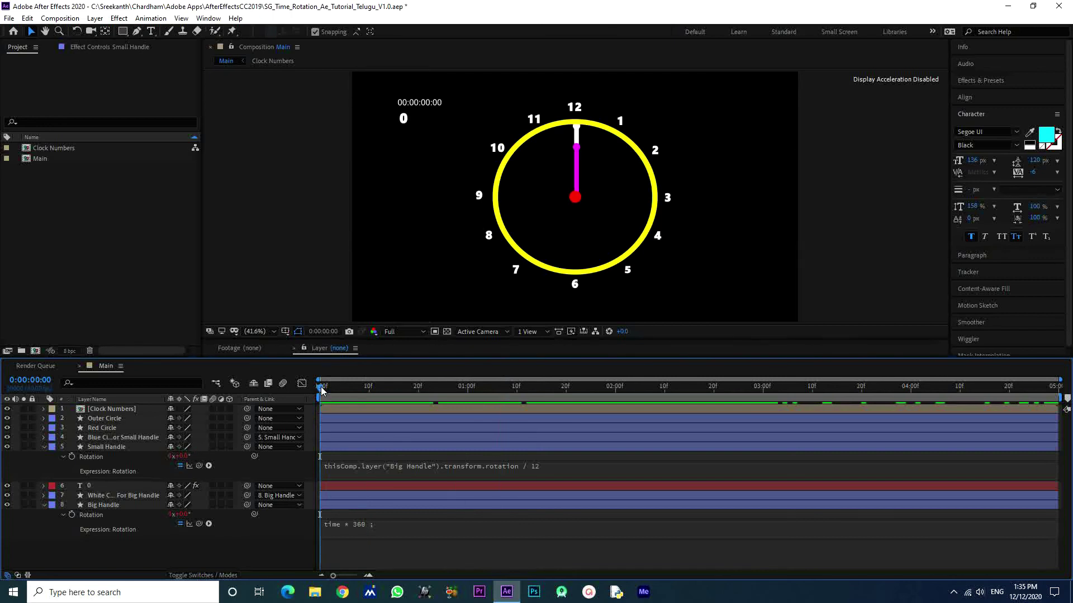
{"action": "left_click_drag", "start_coordinate": [321, 390], "coordinate": [467, 414]}
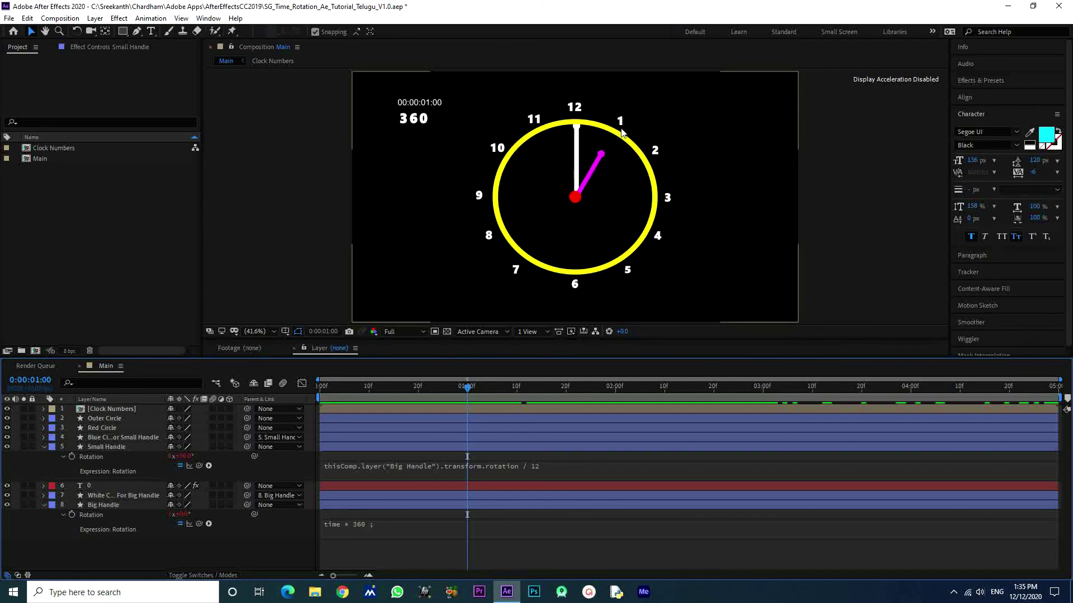
{"action": "left_click_drag", "start_coordinate": [468, 388], "coordinate": [613, 410]}
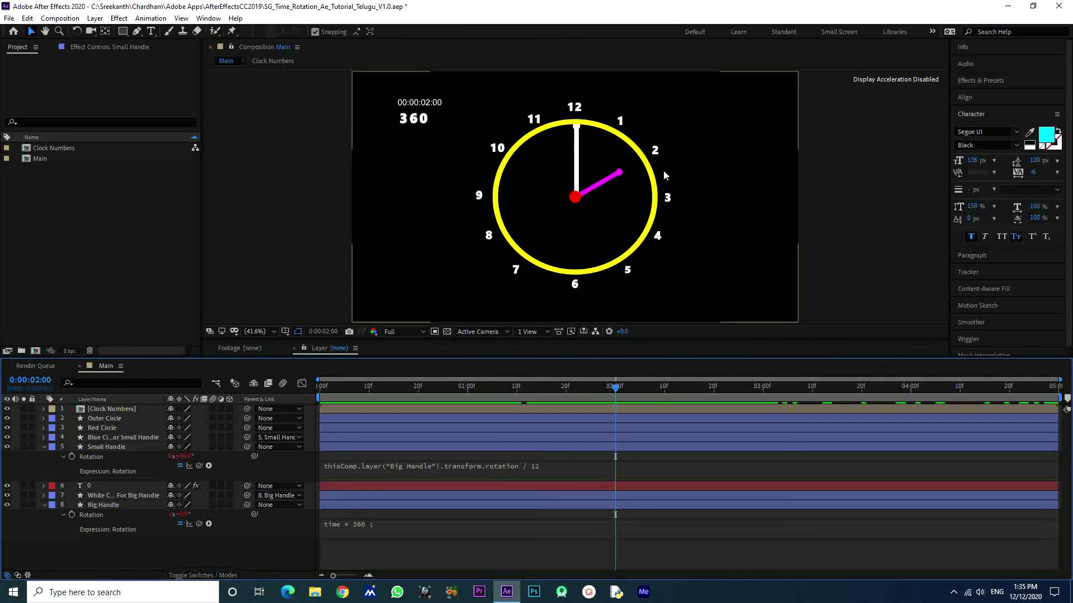
{"action": "mouse_move", "coordinate": [615, 386]}
{"action": "left_mouse_down"}
{"action": "mouse_move", "coordinate": [714, 388]}
{"action": "mouse_move", "coordinate": [762, 412]}
{"action": "left_mouse_up"}
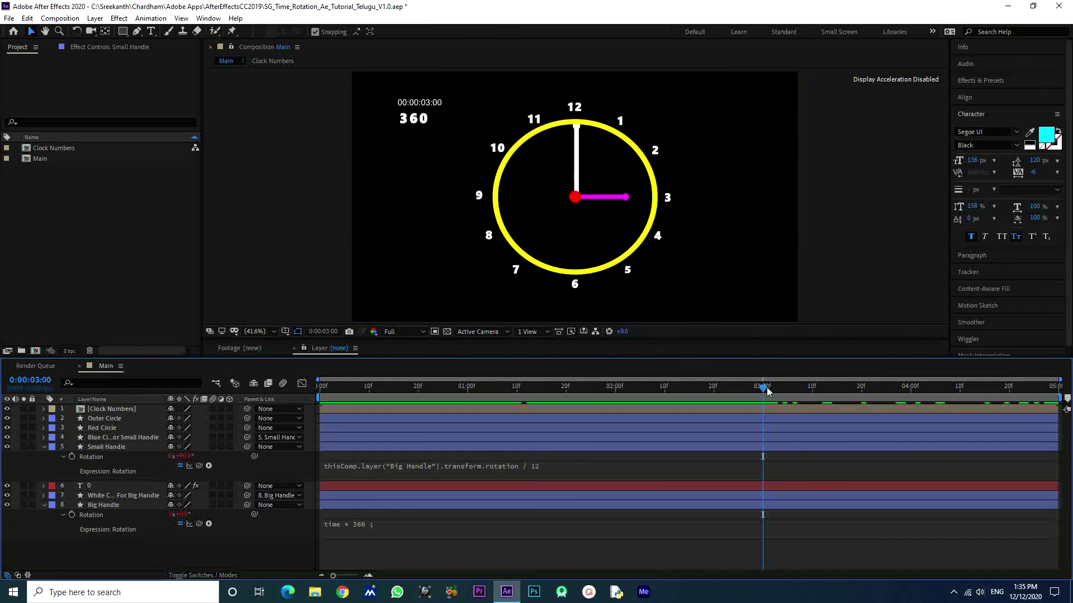
{"action": "key", "text": "space"}
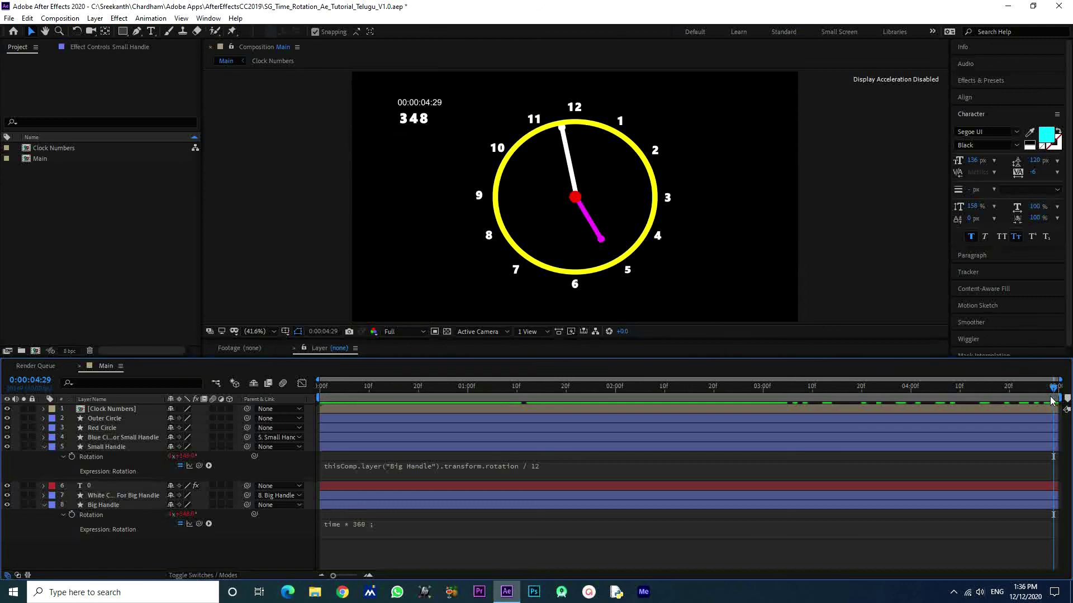
{"action": "left_click_drag", "start_coordinate": [1054, 387], "coordinate": [556, 388]}
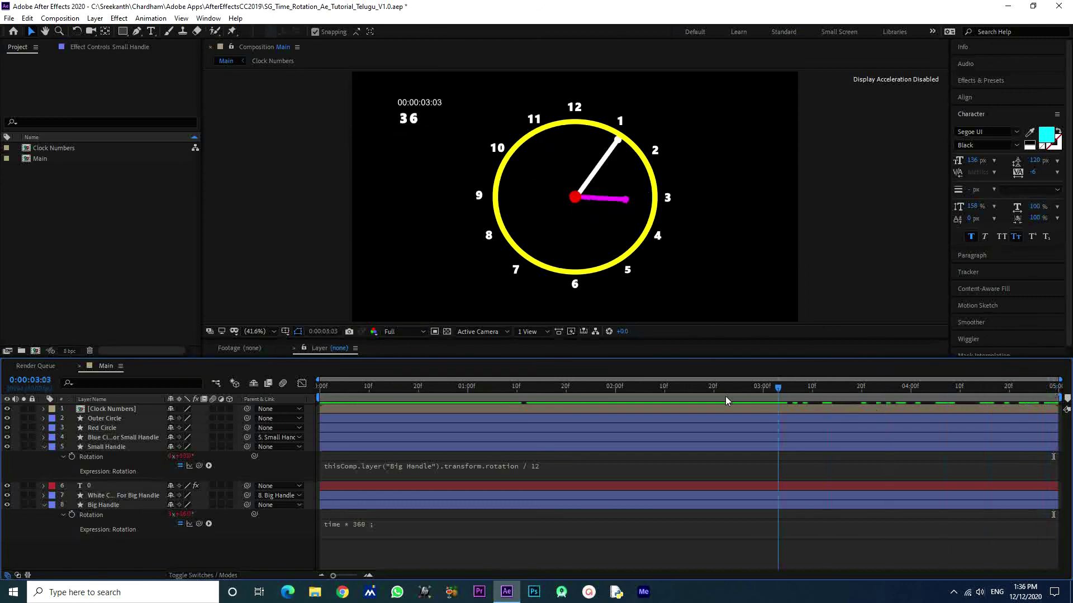
{"action": "key", "text": "Home"}
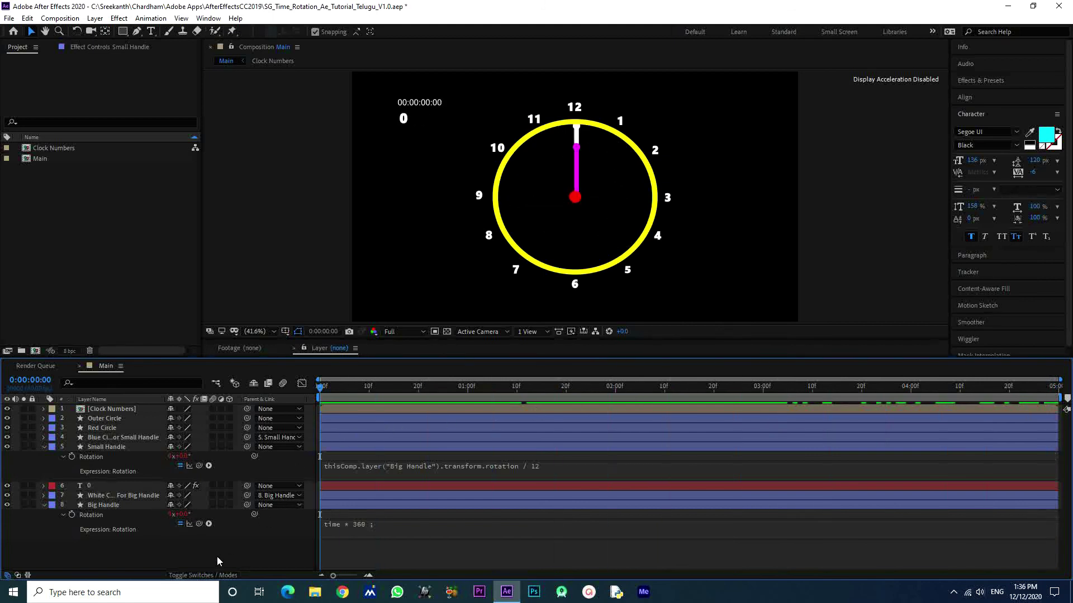
{"action": "left_click", "coordinate": [234, 285]}
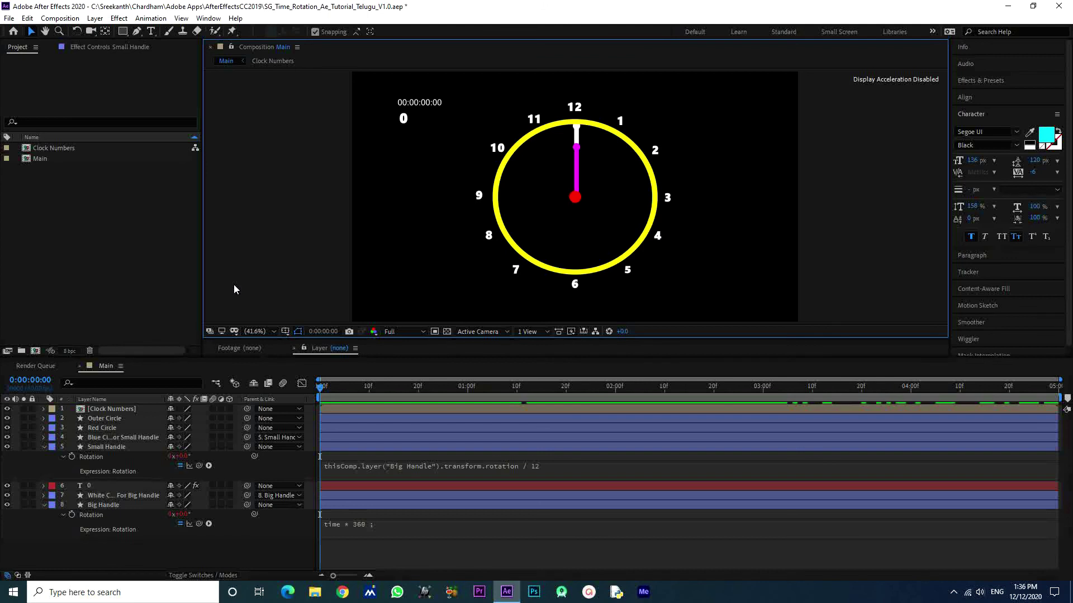
Switch the composition preview to Third resolution and play the clock animation.
{"action": "left_click", "coordinate": [398, 332]}
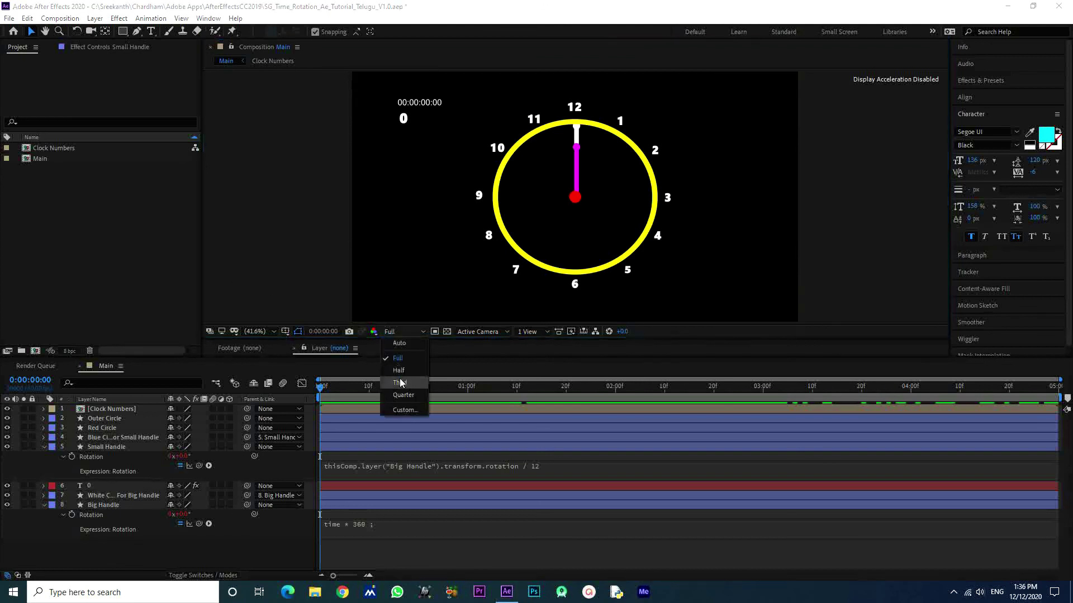
{"action": "left_click", "coordinate": [400, 383]}
{"action": "key", "text": "space"}
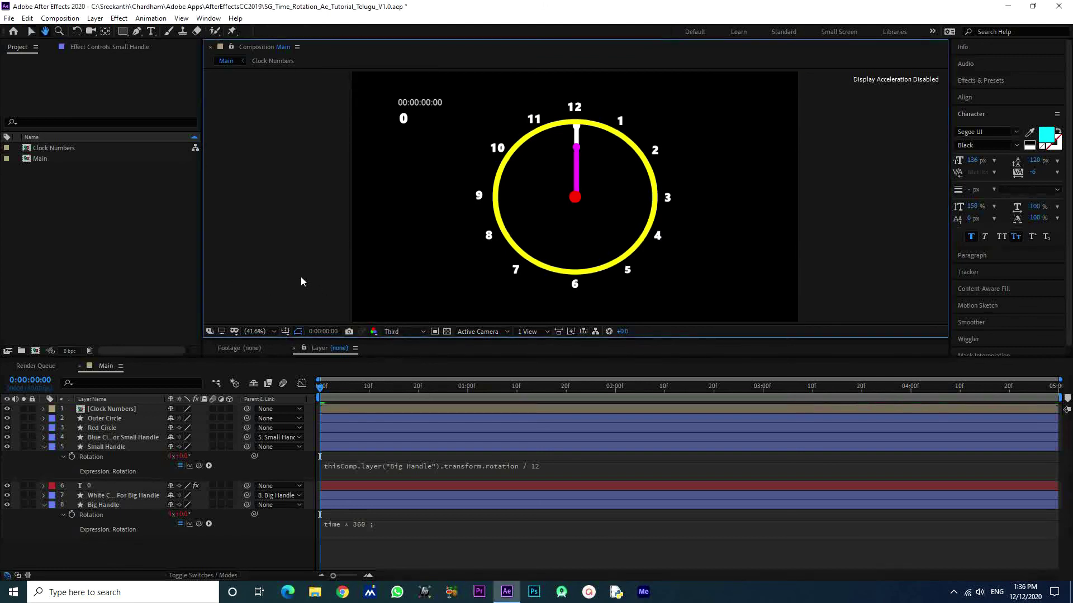